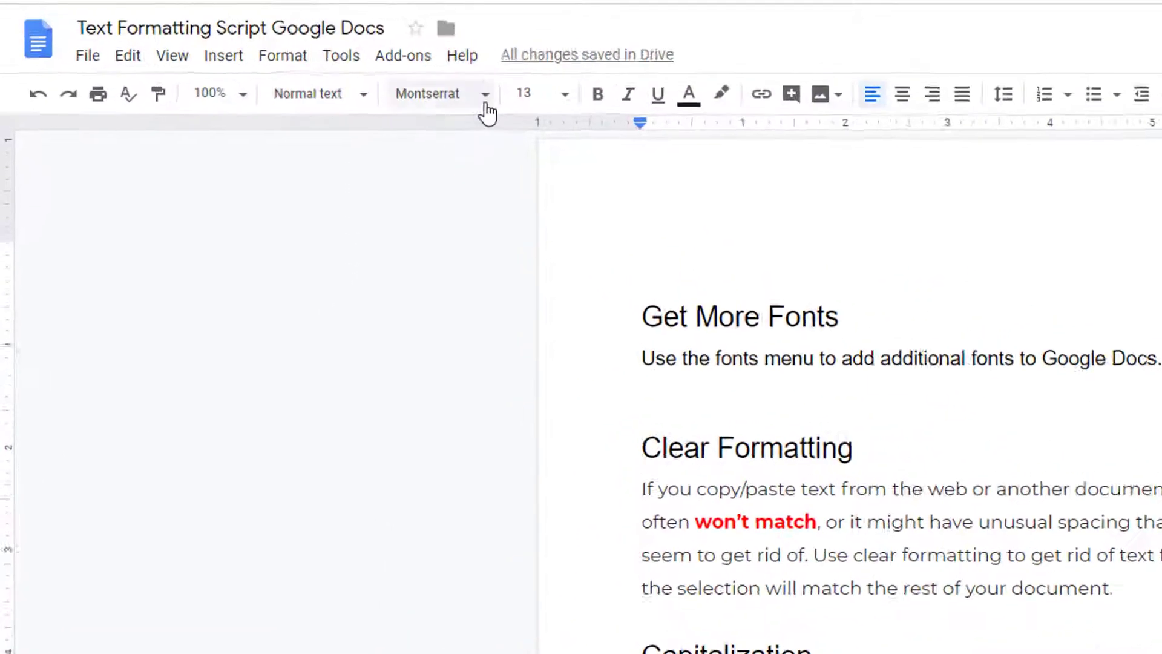
# Open the More fonts catalogue from the toolbar's font list.
pyautogui.click(531, 123)
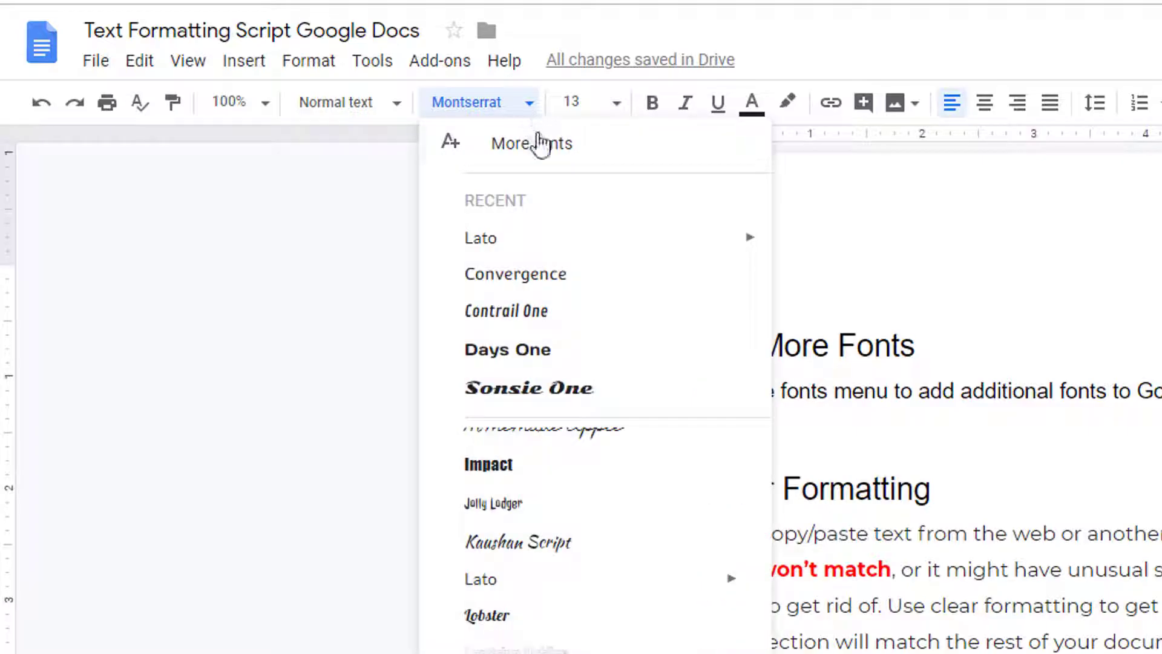
pyautogui.click(592, 161)
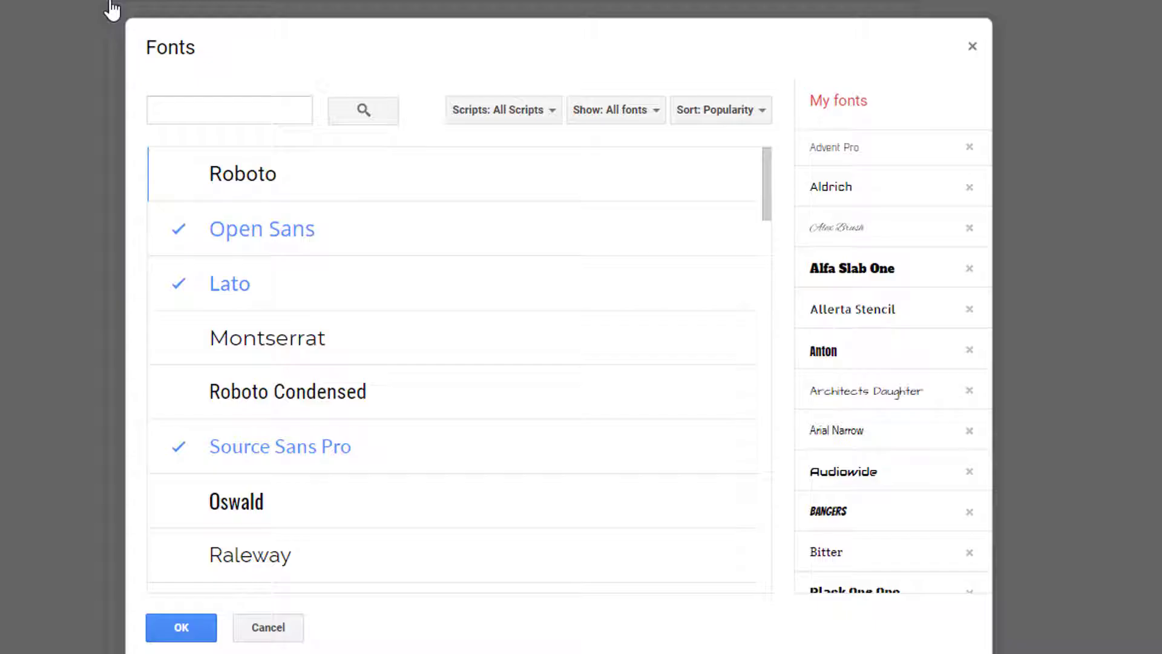
# Sort fonts by Trending, add Montserrat Subrayada, remove Bitter from My fonts, and confirm with OK.
pyautogui.click(762, 109)
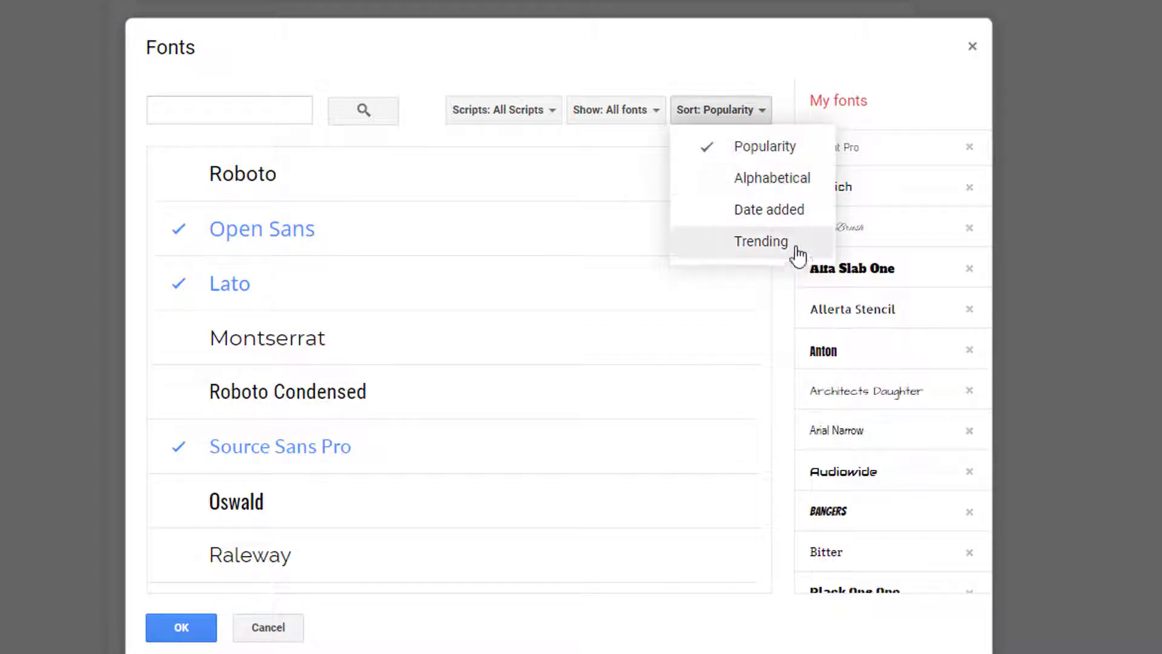
pyautogui.click(762, 241)
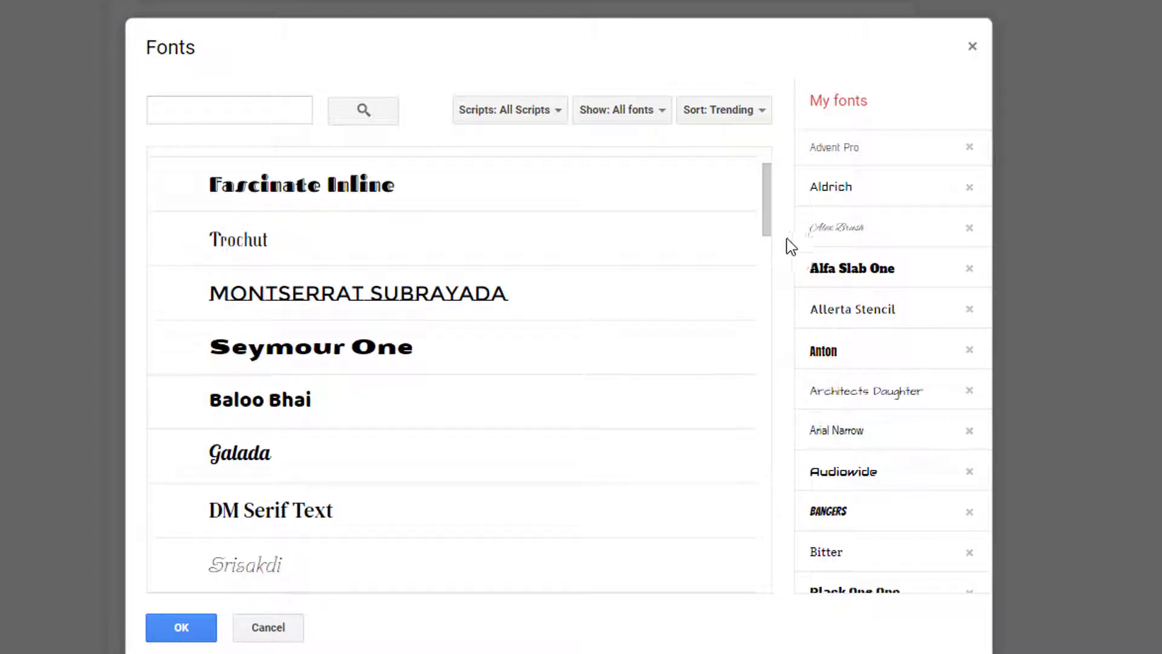
pyautogui.click(457, 306)
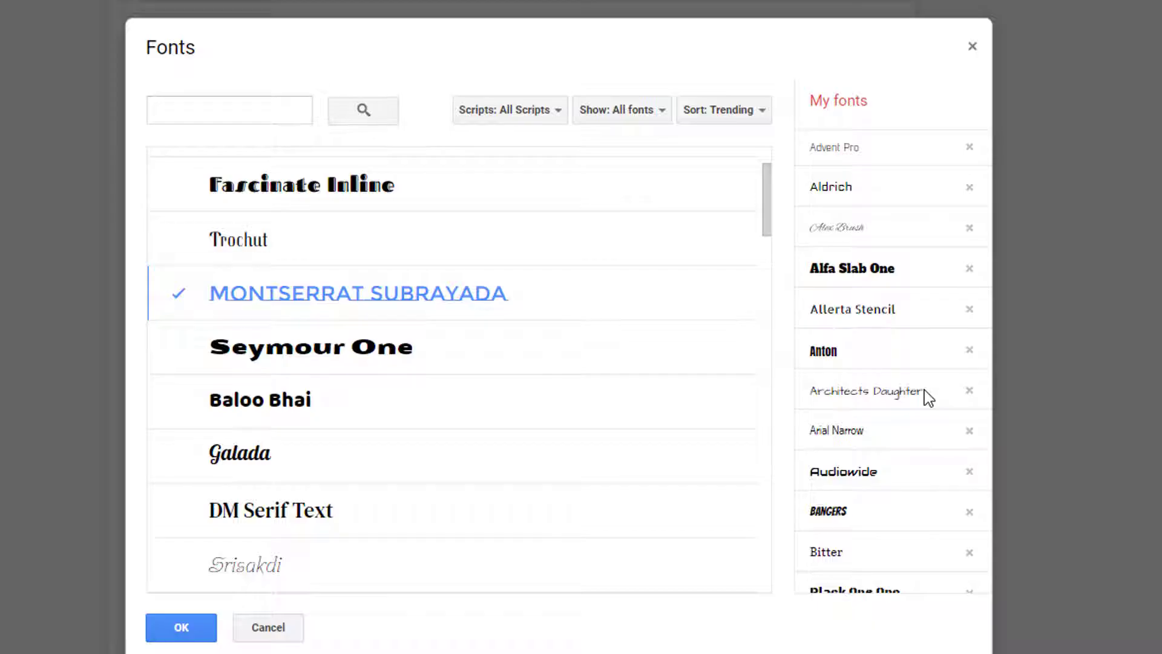
pyautogui.scroll(-3, 923, 390)
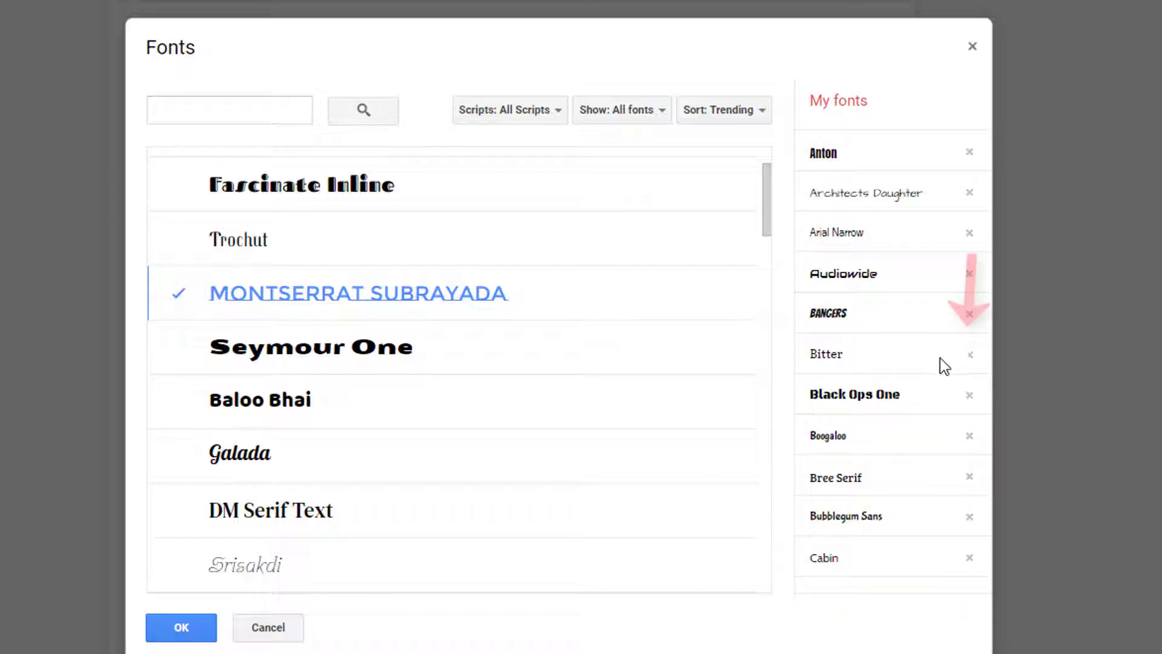
pyautogui.click(970, 356)
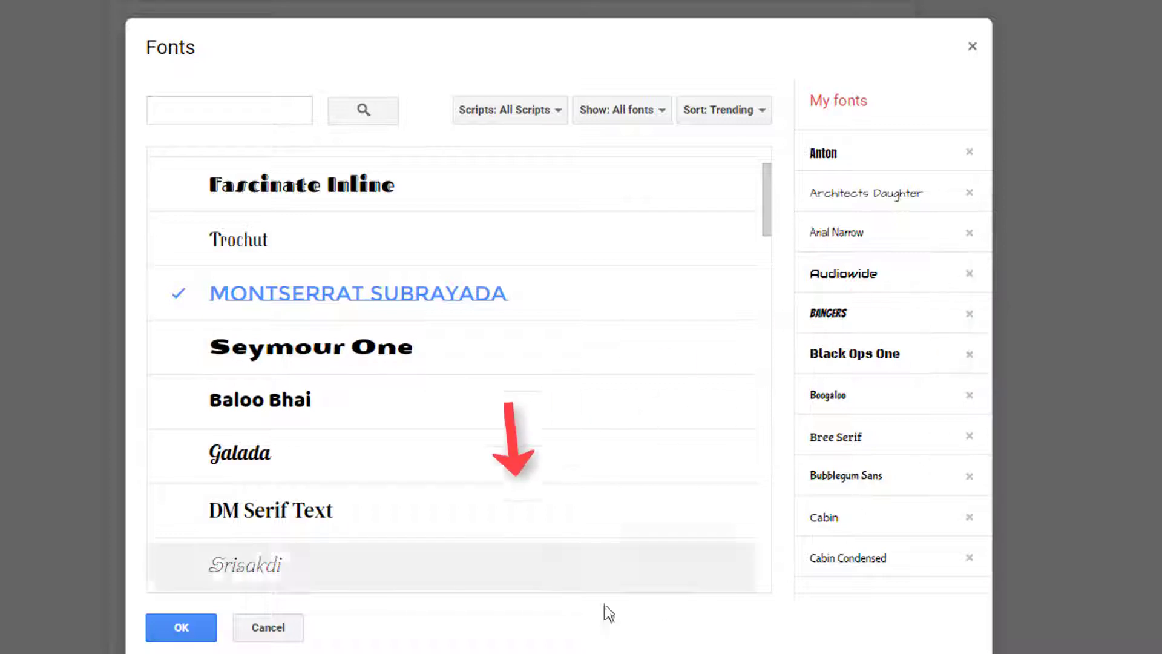
pyautogui.click(213, 630)
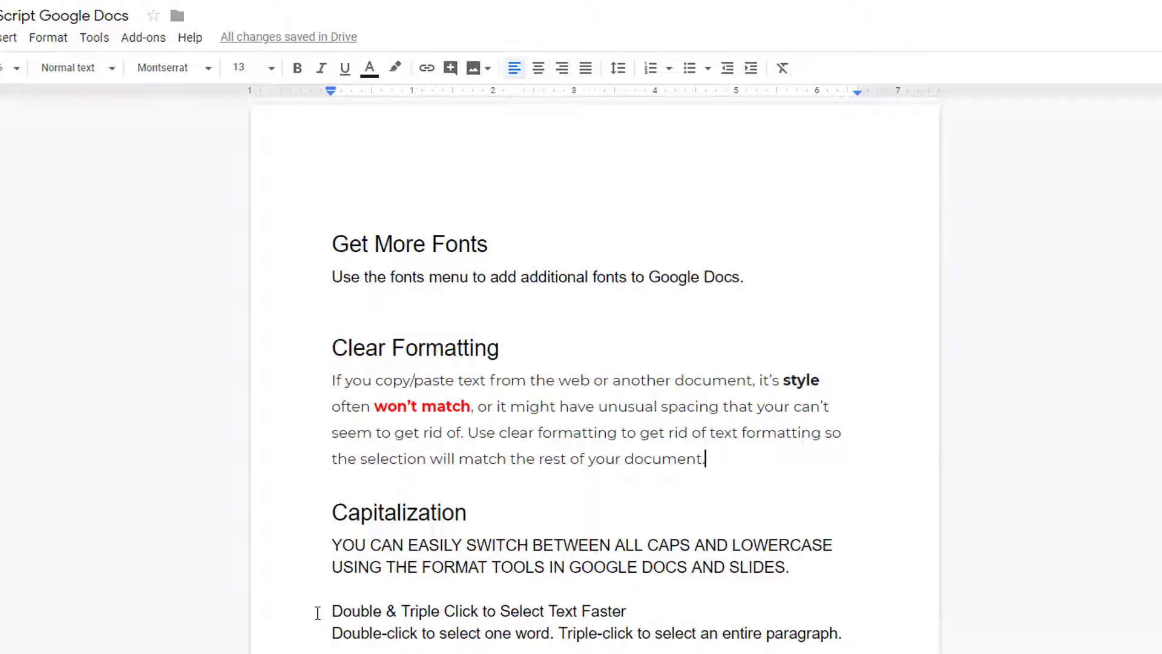
# Clear the bold, red Montserrat formatting from the Clear Formatting paragraph.
pyautogui.moveTo(331, 381); pyautogui.dragTo(720, 469)
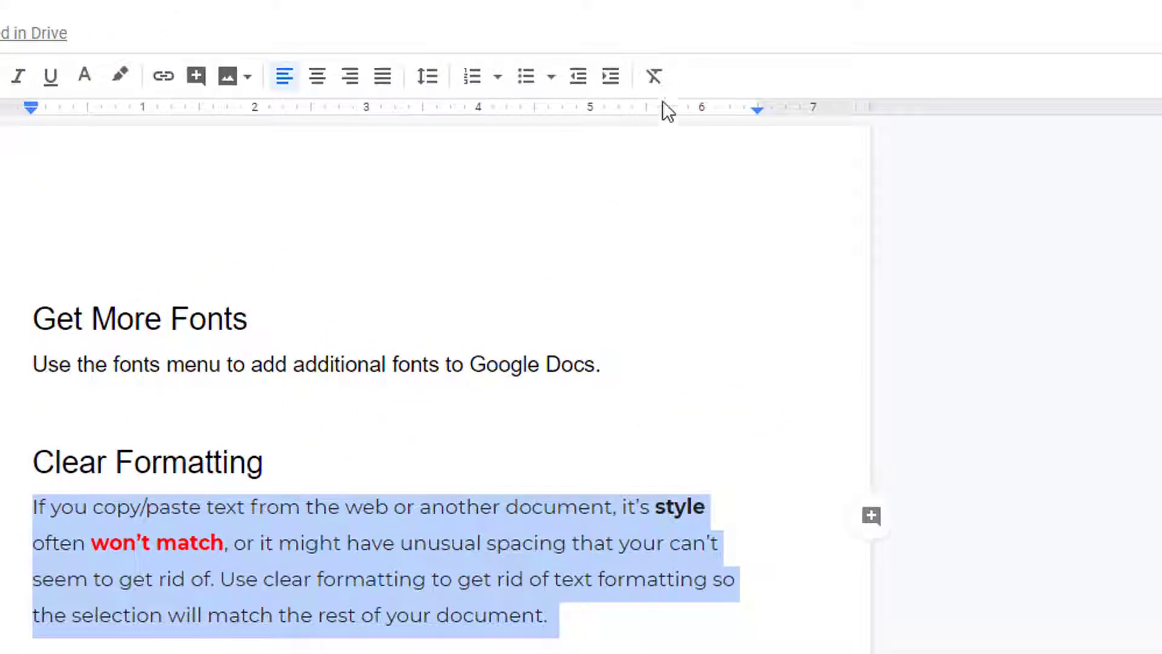
pyautogui.click(660, 86)
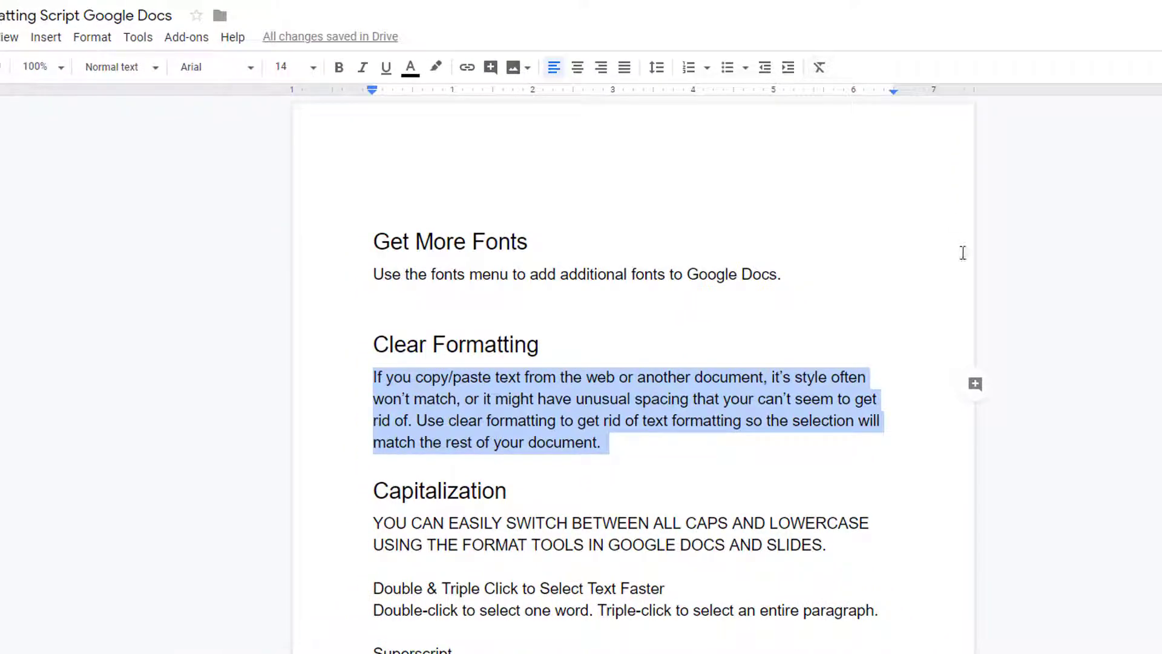
pyautogui.press('Up')
pyautogui.click(96, 40)
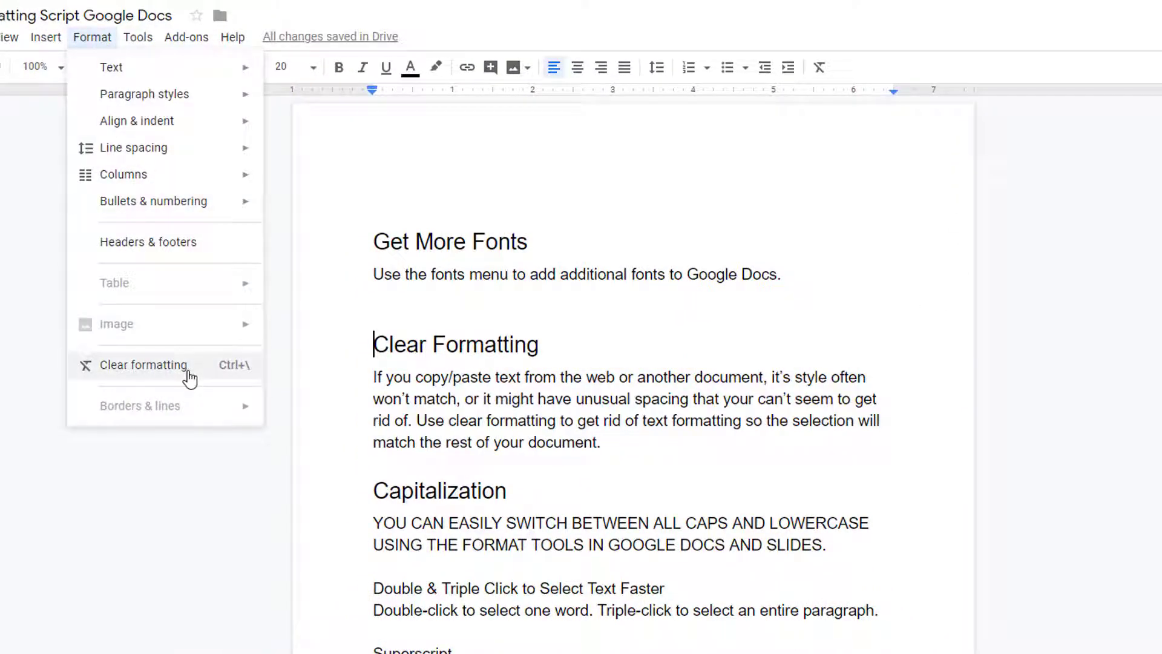
pyautogui.press('Escape')
pyautogui.press('Up')
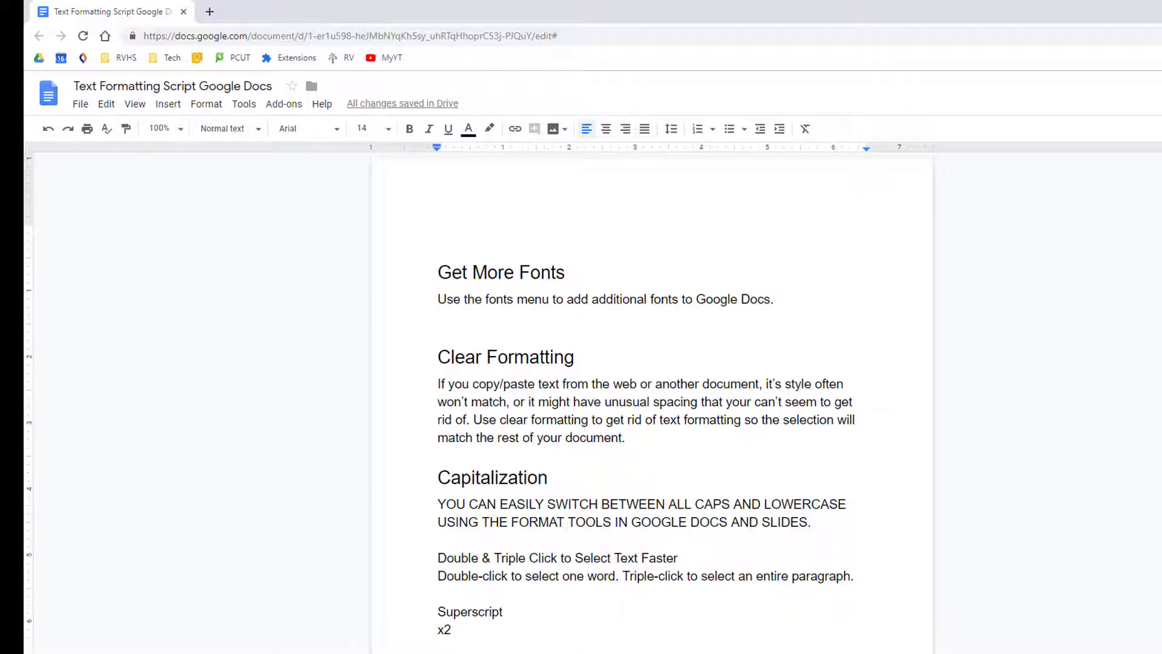
# Copy the italic 'qui dolorem ipsum…' Latin quote from the Lorem Ipsum page.
pyautogui.moveTo(91, 119); pyautogui.dragTo(276, 12)
pyautogui.hotkey('ctrl', 'c')
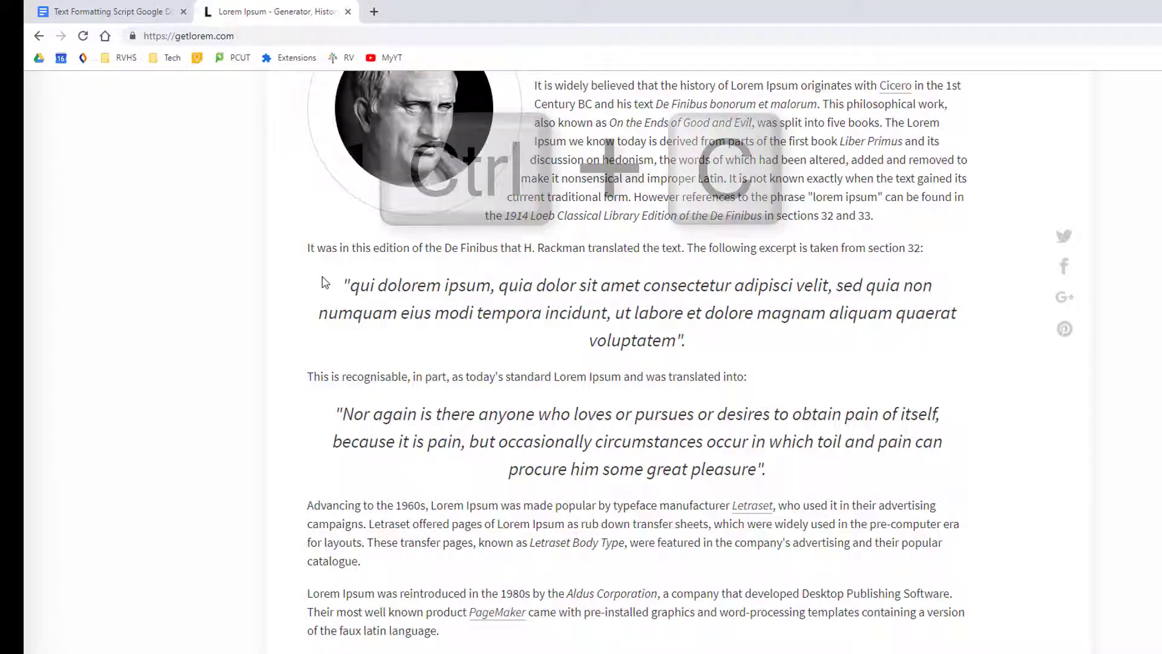
pyautogui.moveTo(324, 283); pyautogui.dragTo(706, 346)
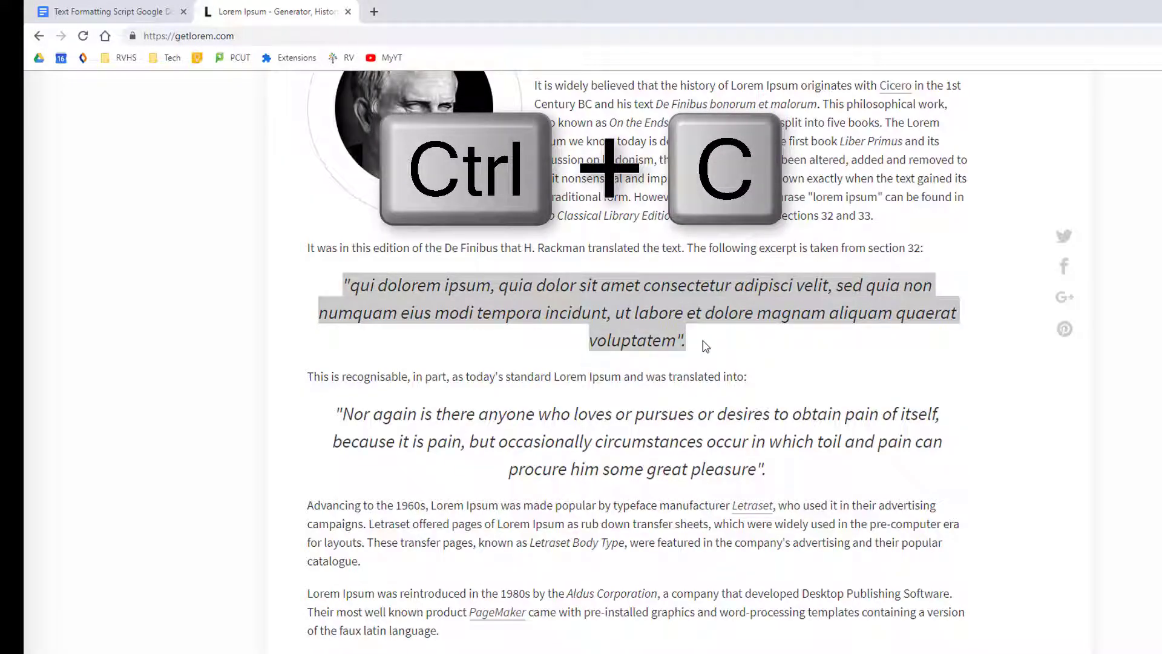
# Paste the 'qui dolorem ipsum…' quote below the Clear Formatting paragraph as plain text with Ctrl+Shift+V.
pyautogui.click(121, 12)
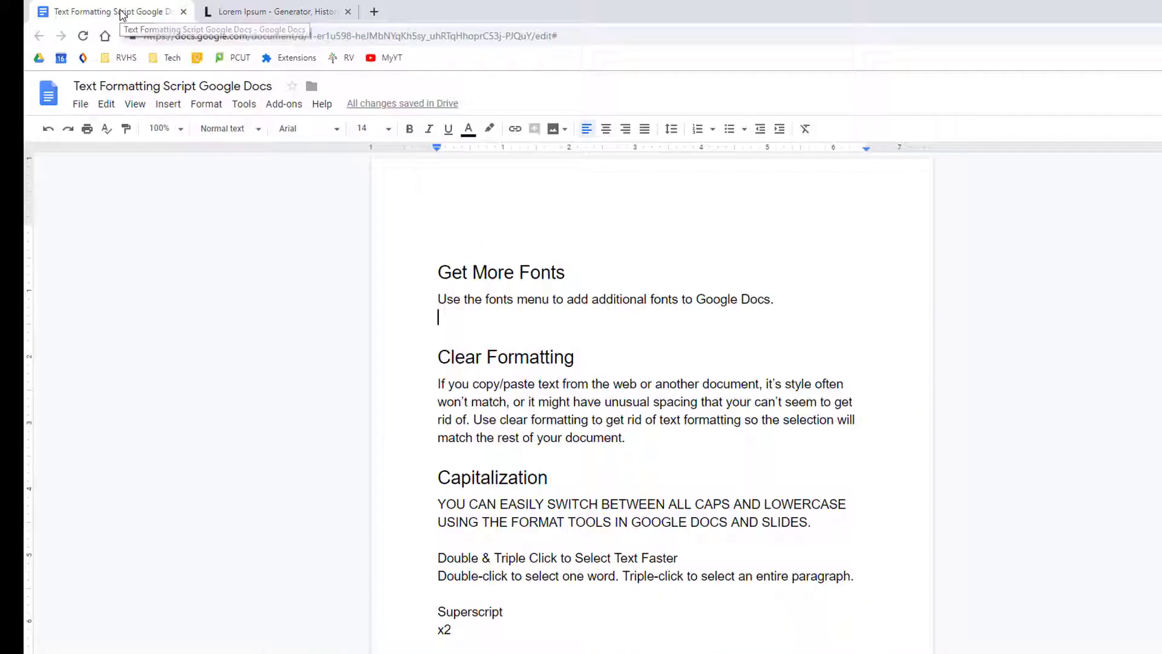
pyautogui.click(631, 448)
pyautogui.hotkey('ctrl', 'v')
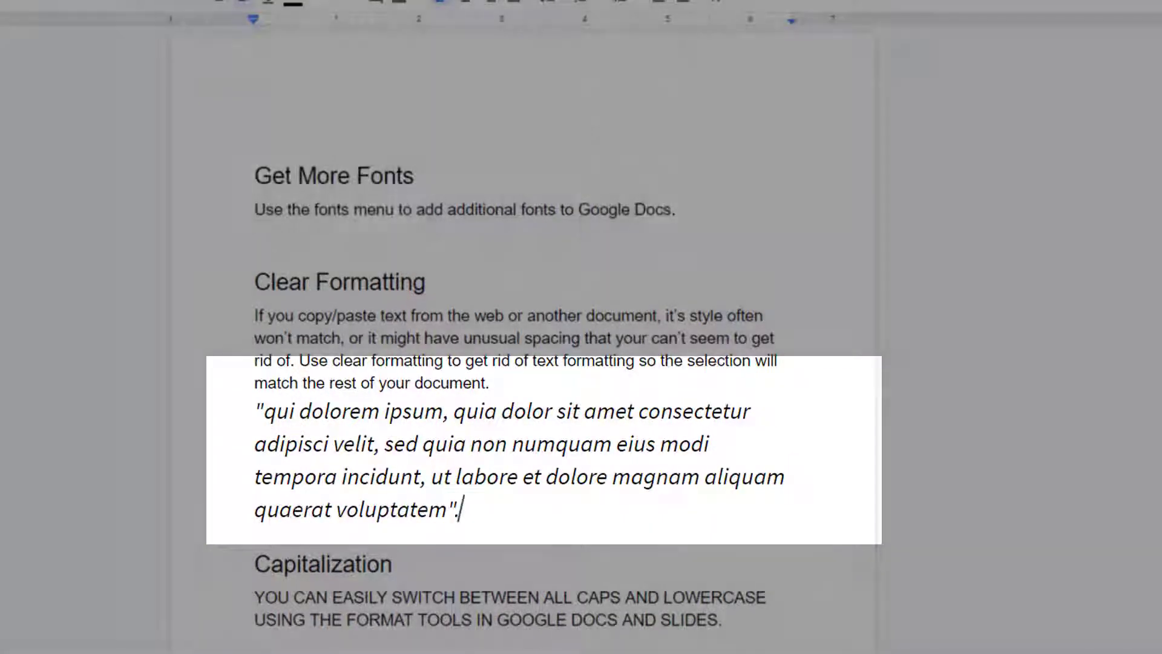
pyautogui.hotkey('ctrl', 'z')
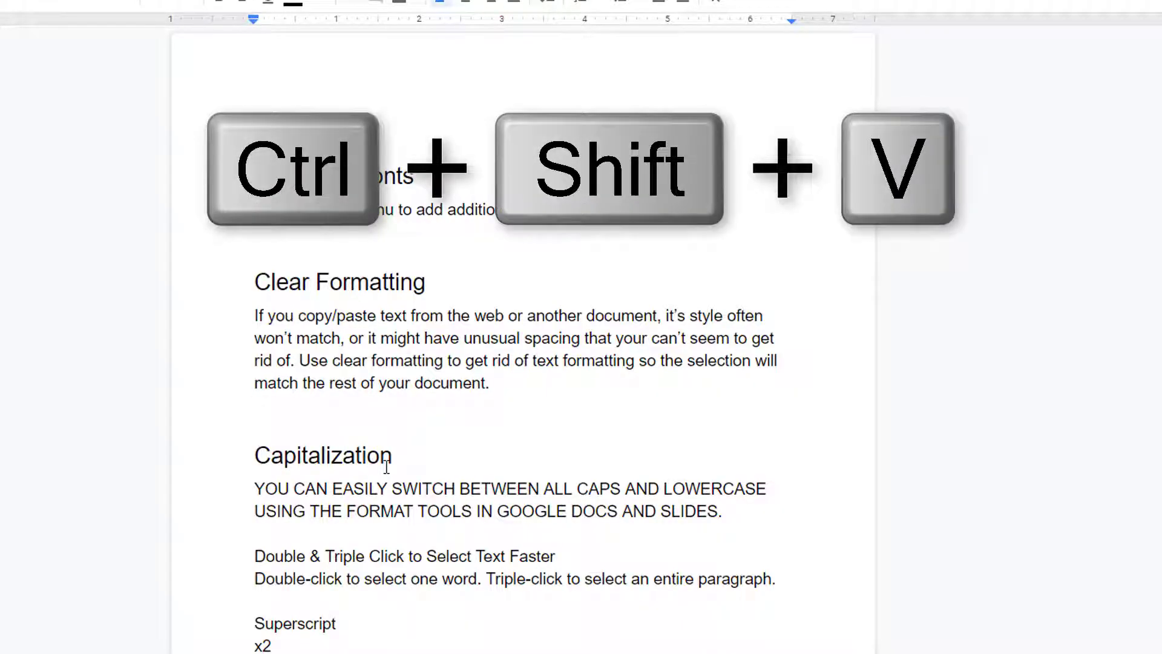
pyautogui.hotkey('ctrl', 'shift', 'v')
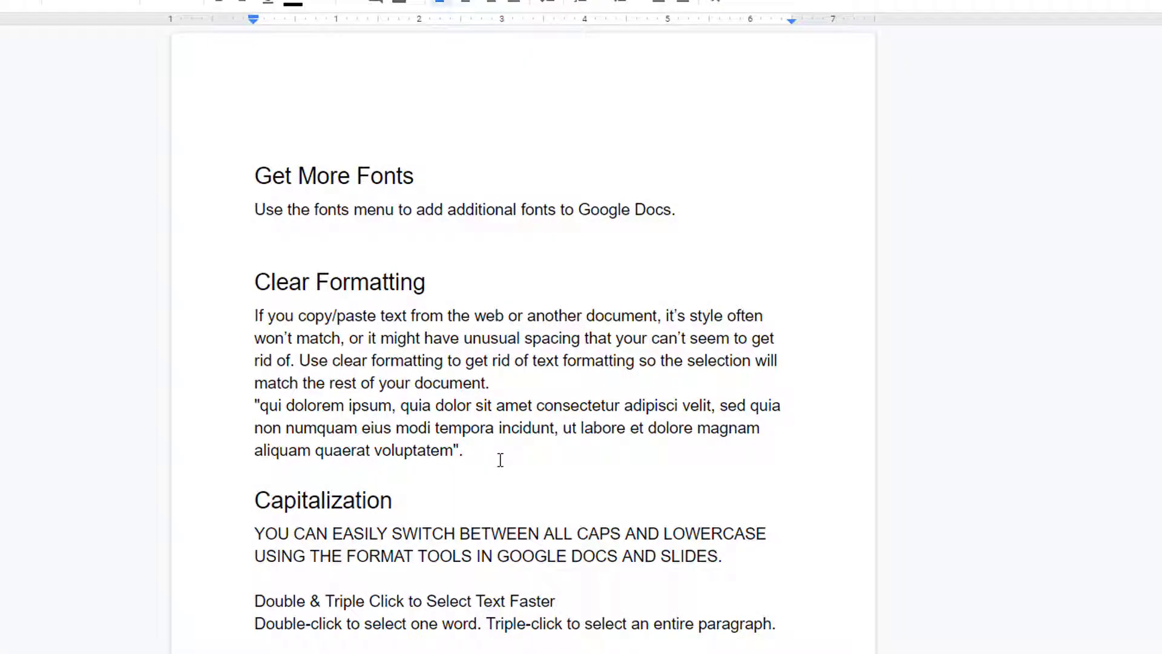
pyautogui.rightClick(499, 445)
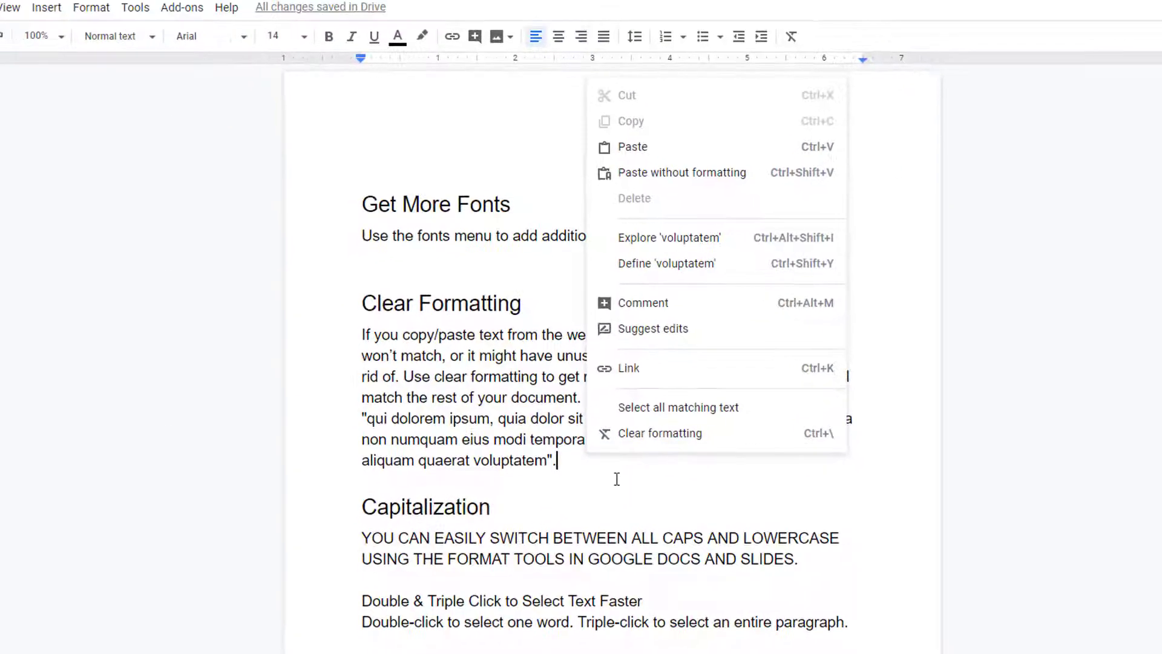
# Clear formatting from the all-caps Capitalization paragraph.
pyautogui.click(617, 479)
pyautogui.moveTo(362, 537); pyautogui.dragTo(790, 541)
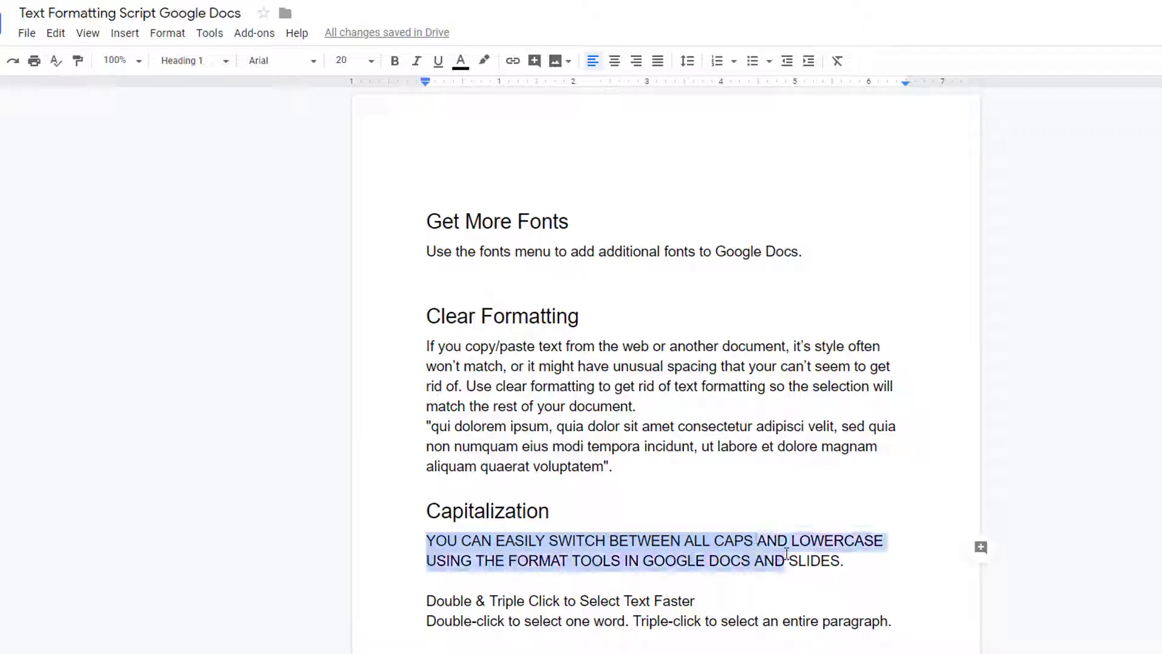
pyautogui.click(837, 61)
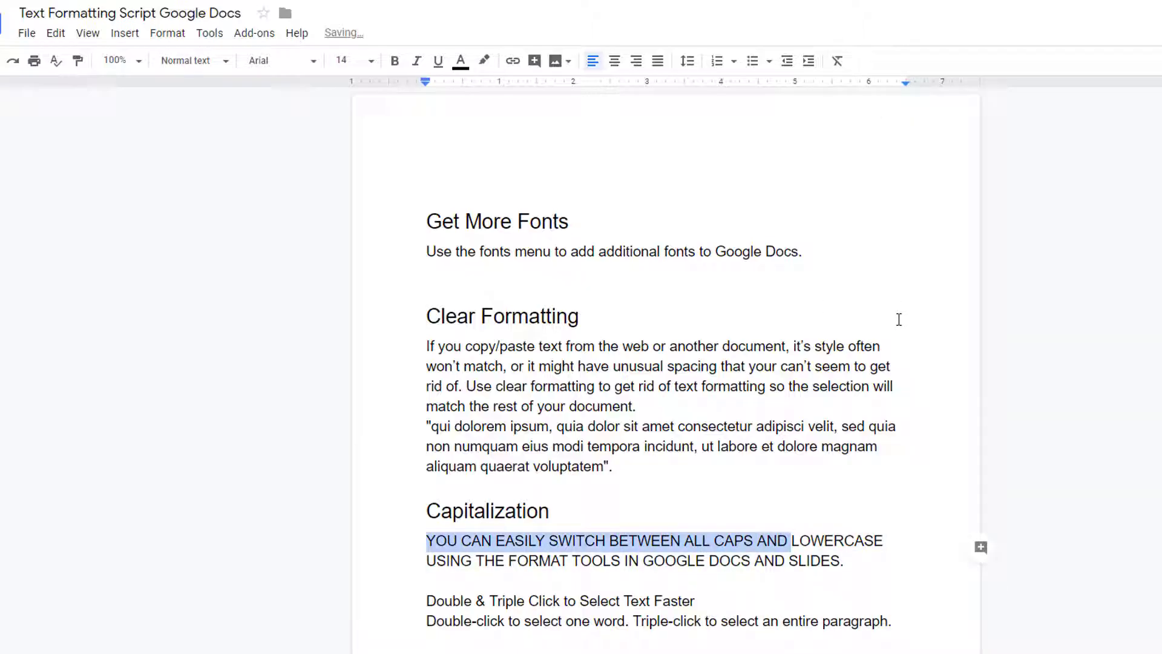
pyautogui.click(745, 537)
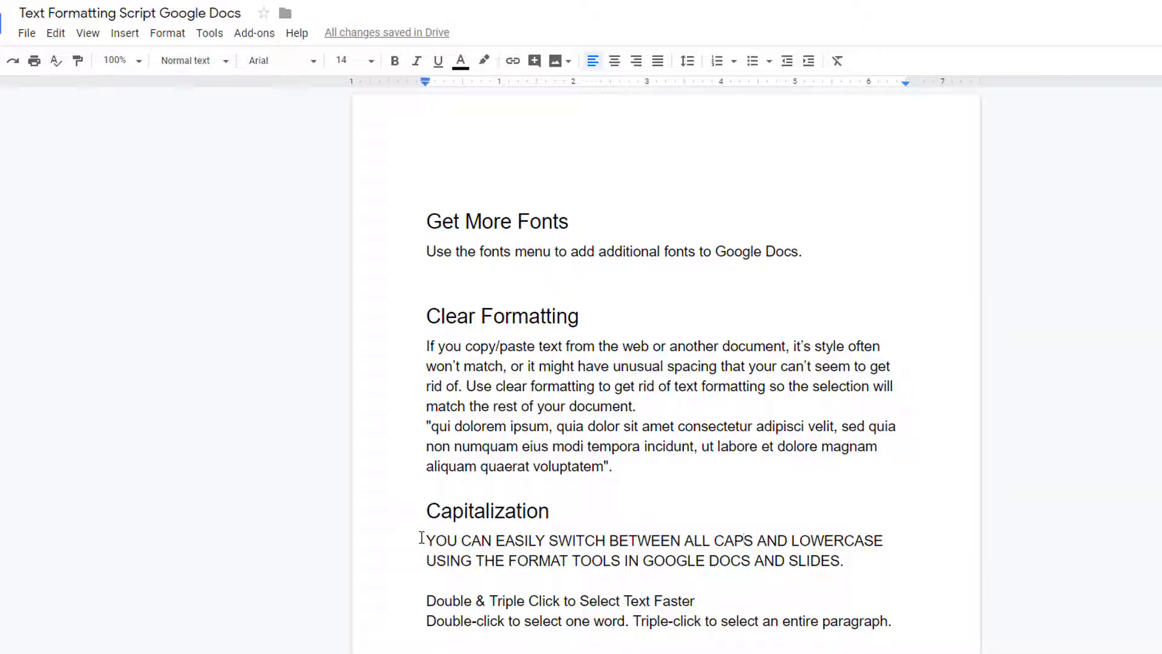
# Apply lowercase capitalization to the paragraph and retype its first letter as capital 'Y'.
pyautogui.moveTo(422, 538); pyautogui.dragTo(846, 551)
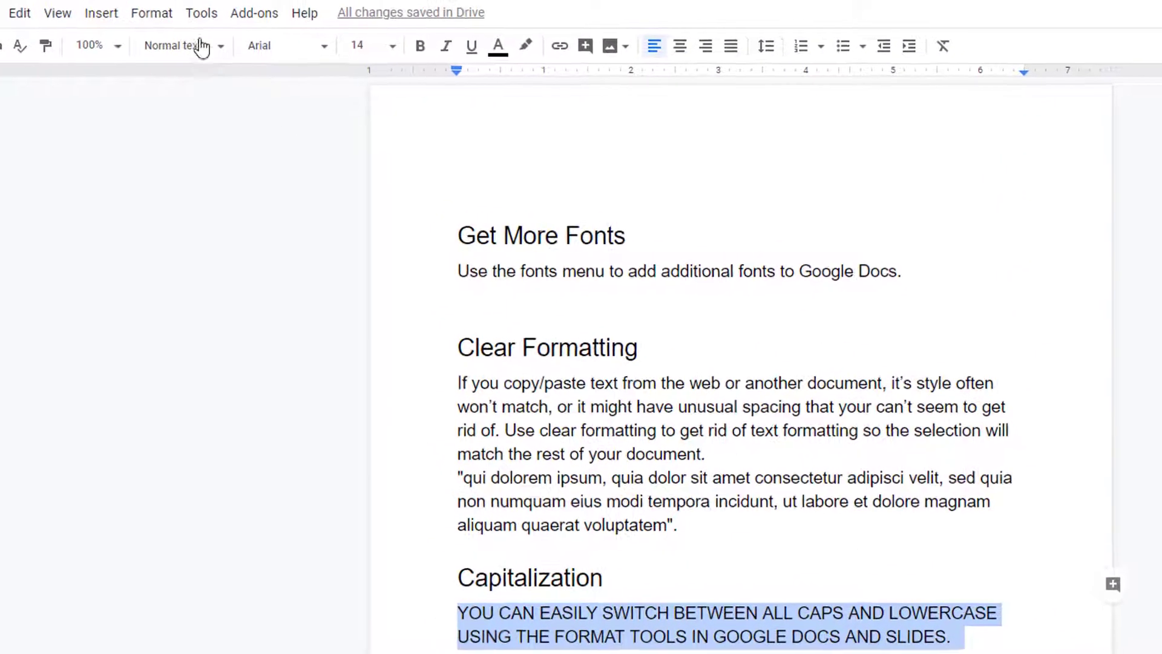
pyautogui.click(161, 13)
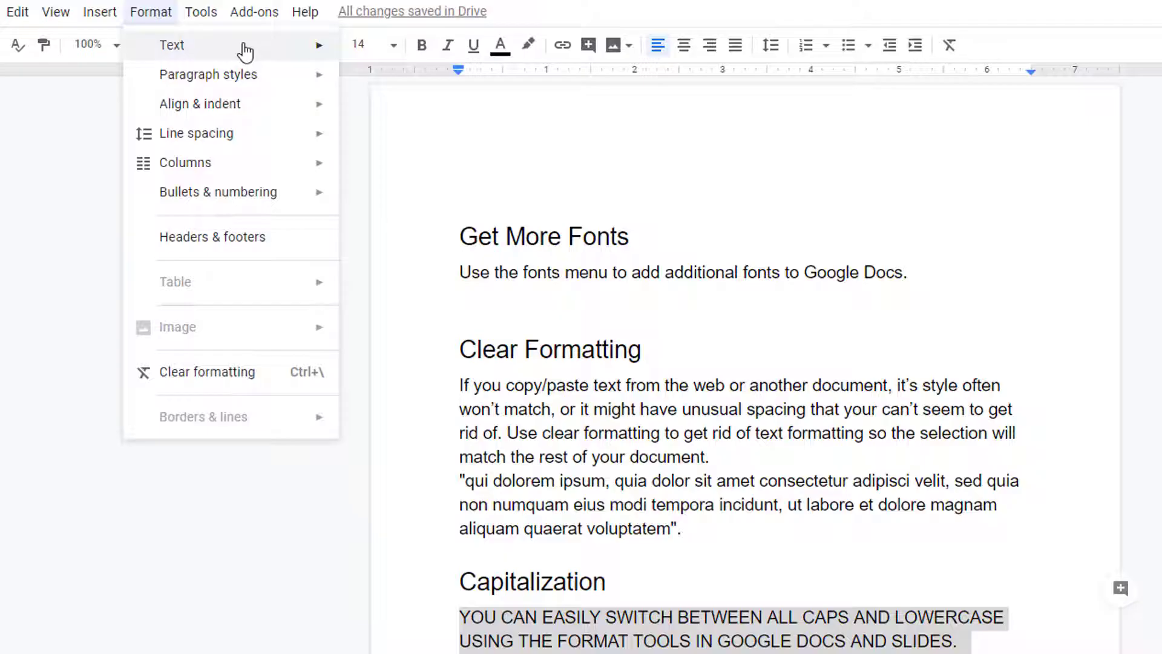
pyautogui.moveTo(241, 47)
pyautogui.moveTo(507, 292)
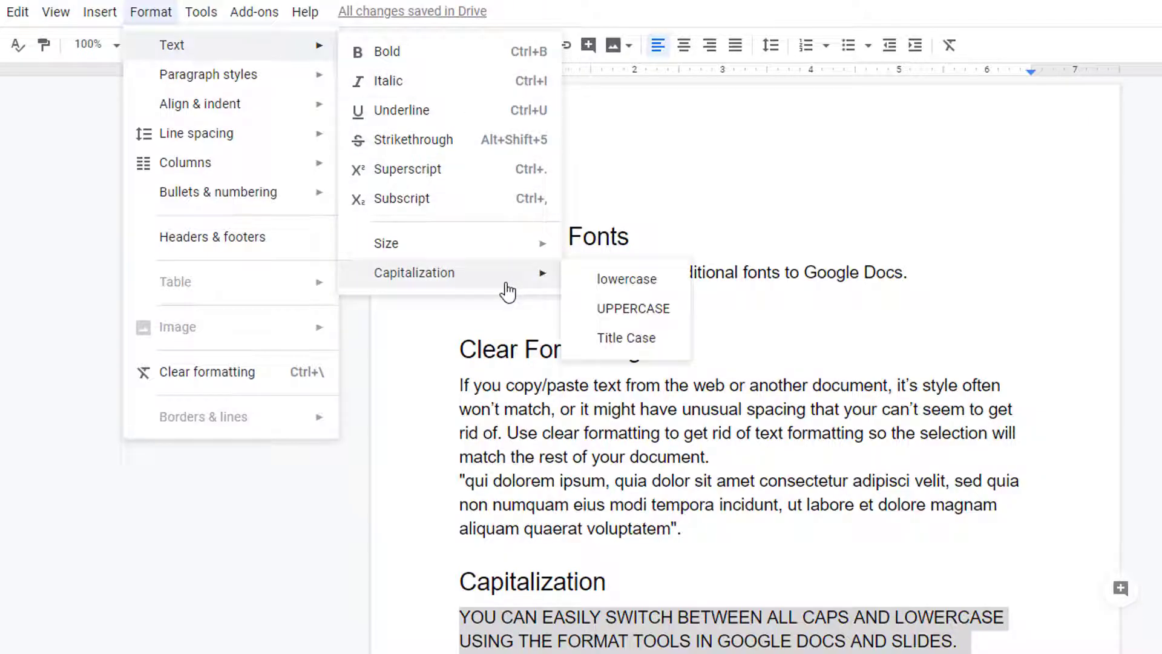
pyautogui.click(677, 280)
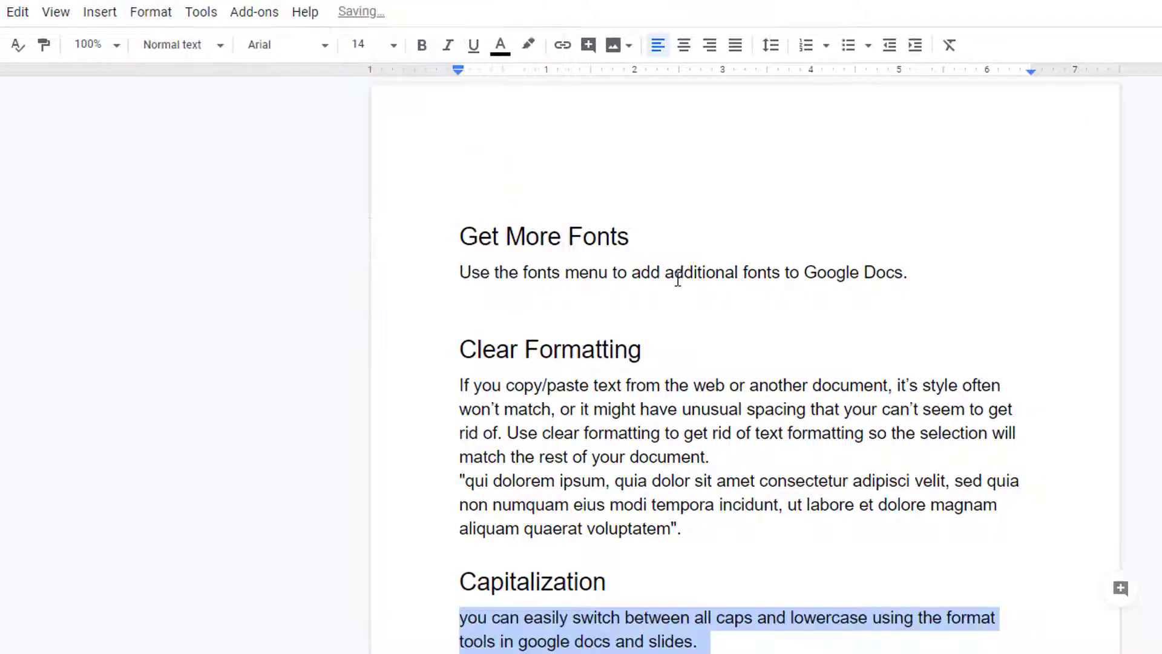
pyautogui.click(469, 618)
pyautogui.press('BackSpace')
pyautogui.write('Y')
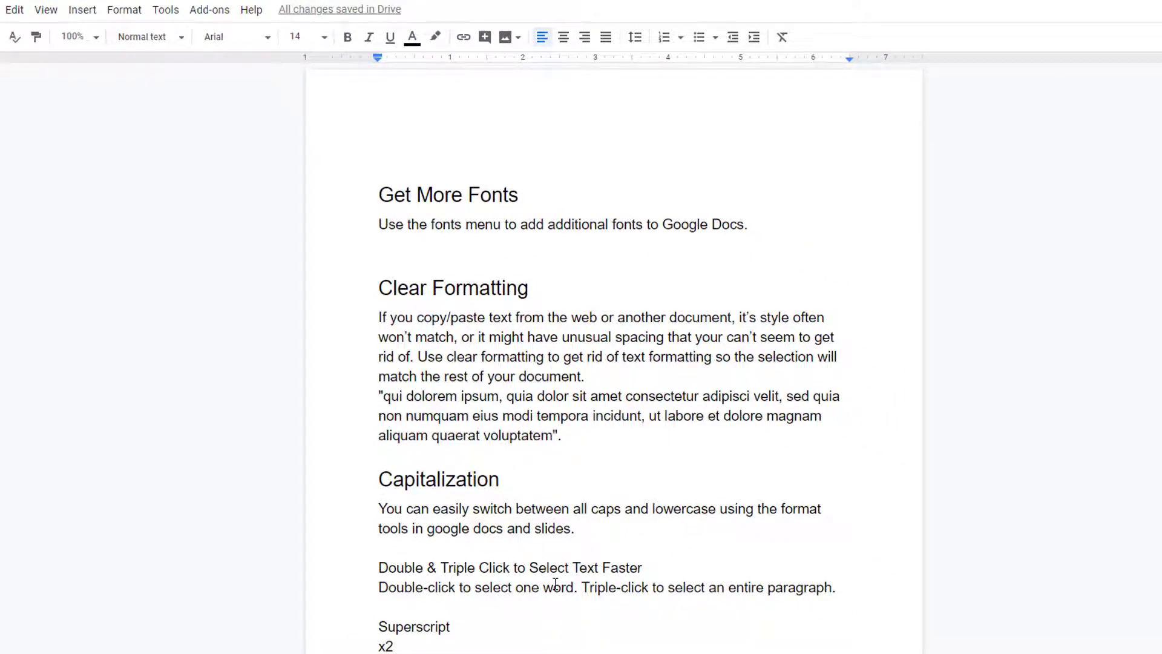
# Colour the word 'select' red.
pyautogui.doubleClick(499, 587)
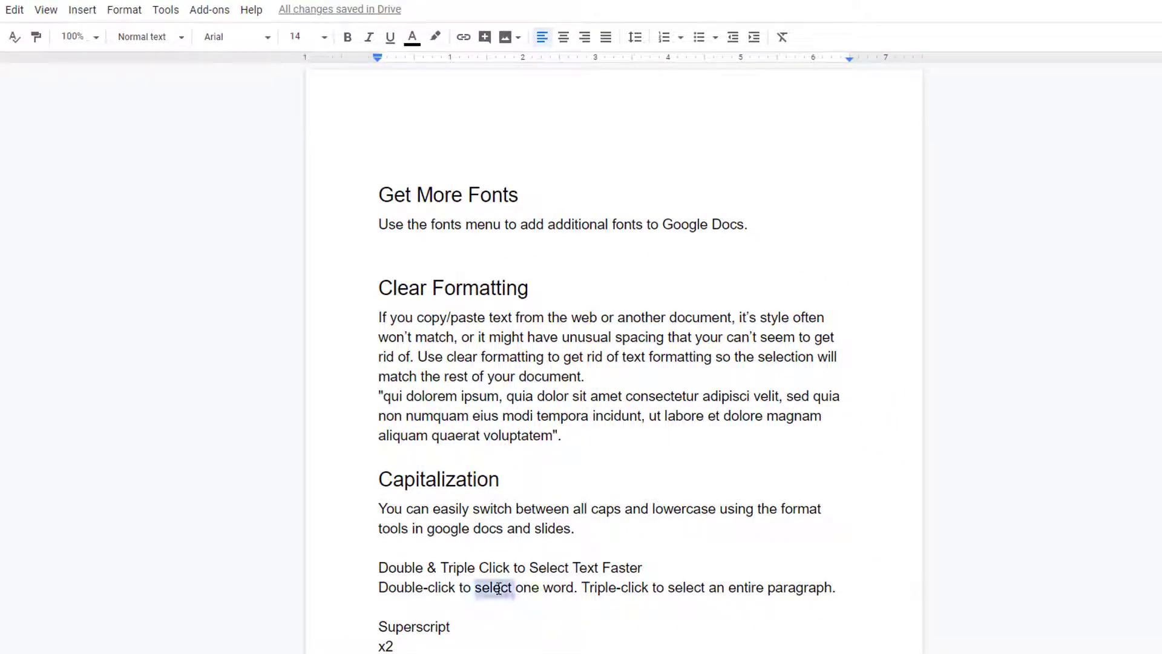
pyautogui.click(411, 38)
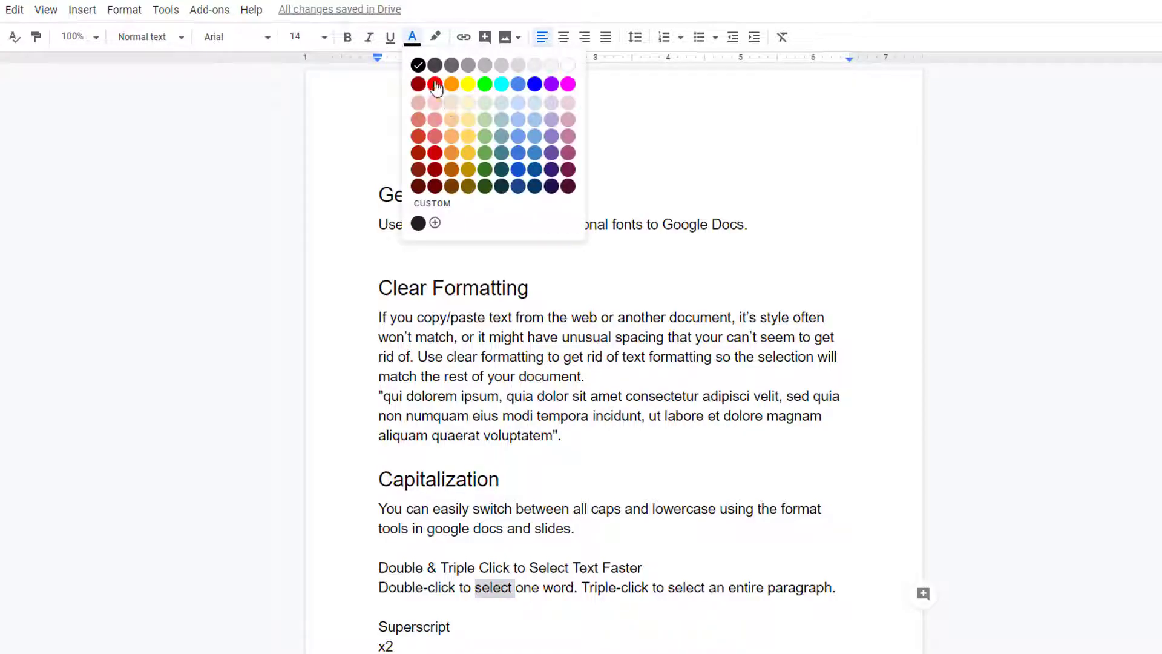
pyautogui.click(435, 85)
# Underline the whole 'Double-click to select…' paragraph.
pyautogui.doubleClick(507, 338)
pyautogui.tripleClick(506, 337)
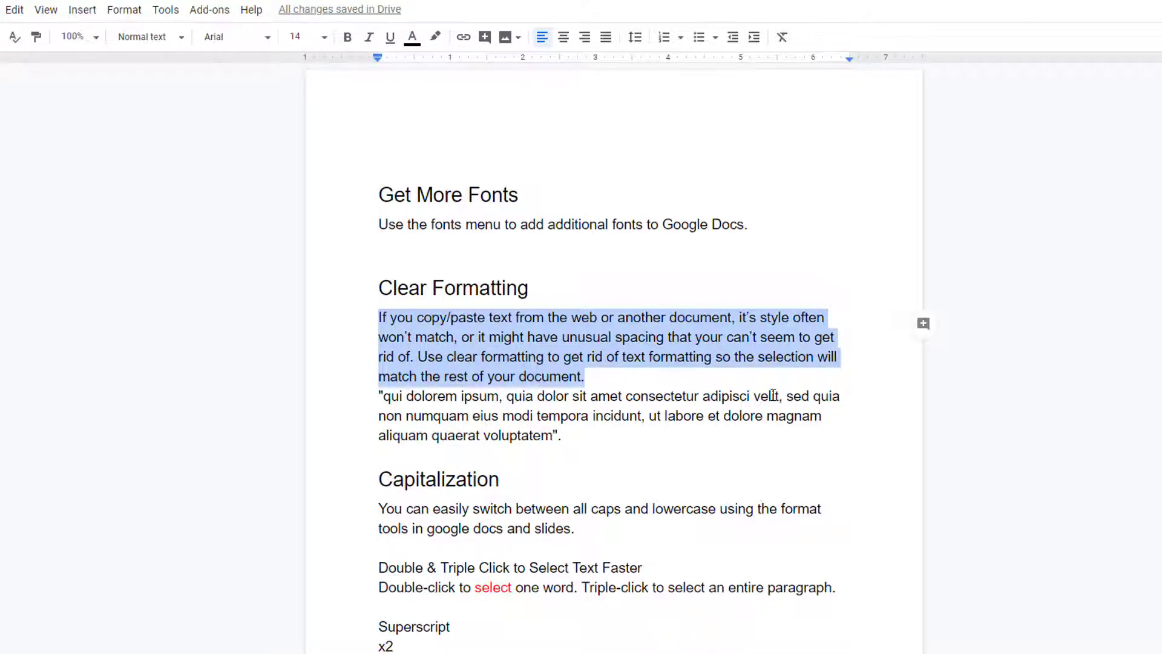
pyautogui.scroll(-6, 773, 395)
pyautogui.tripleClick(592, 208)
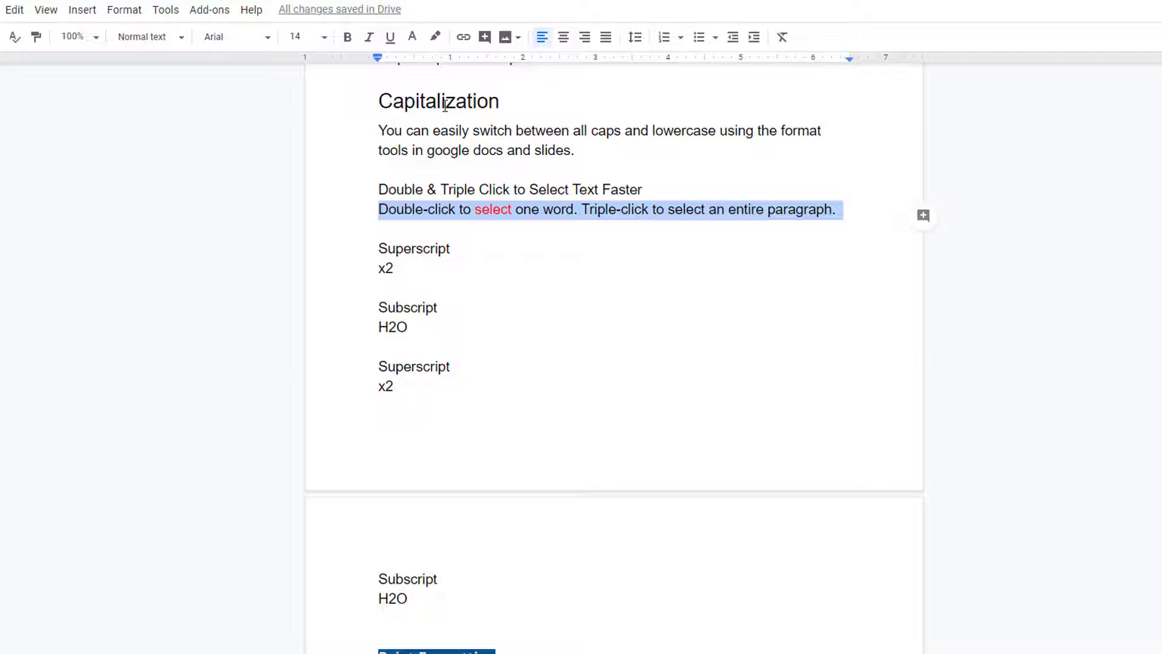
pyautogui.click(390, 37)
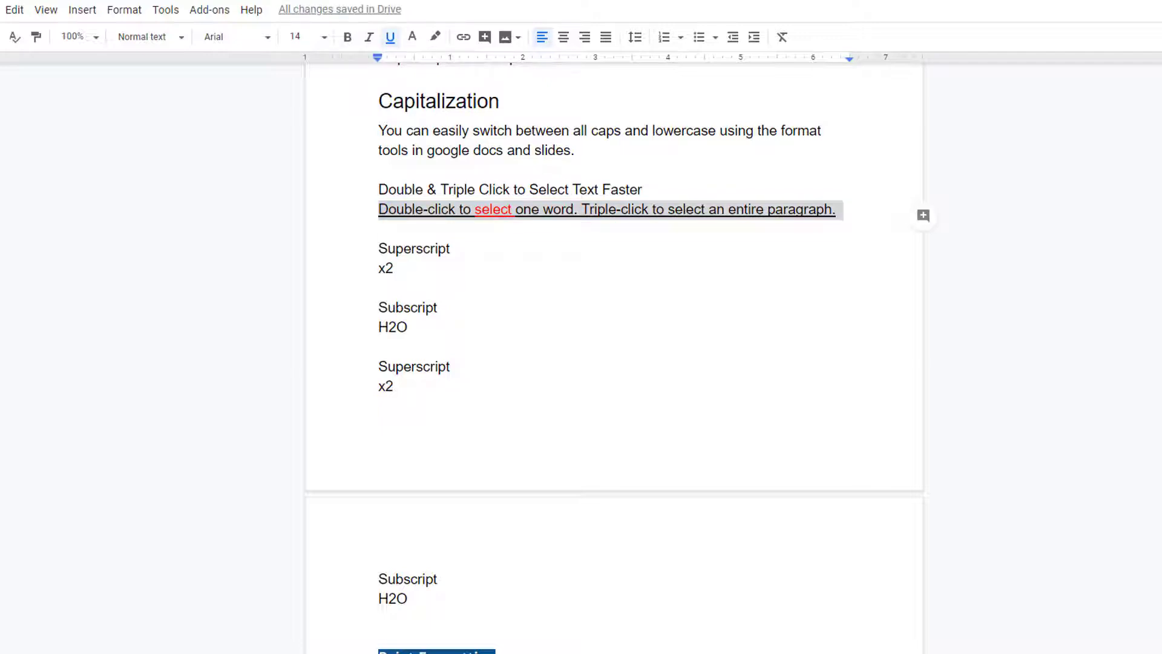
# Use Format > Text to superscript the 2 in the first x2 and subscript the 2 in H2O.
pyautogui.moveTo(399, 269); pyautogui.dragTo(386, 269)
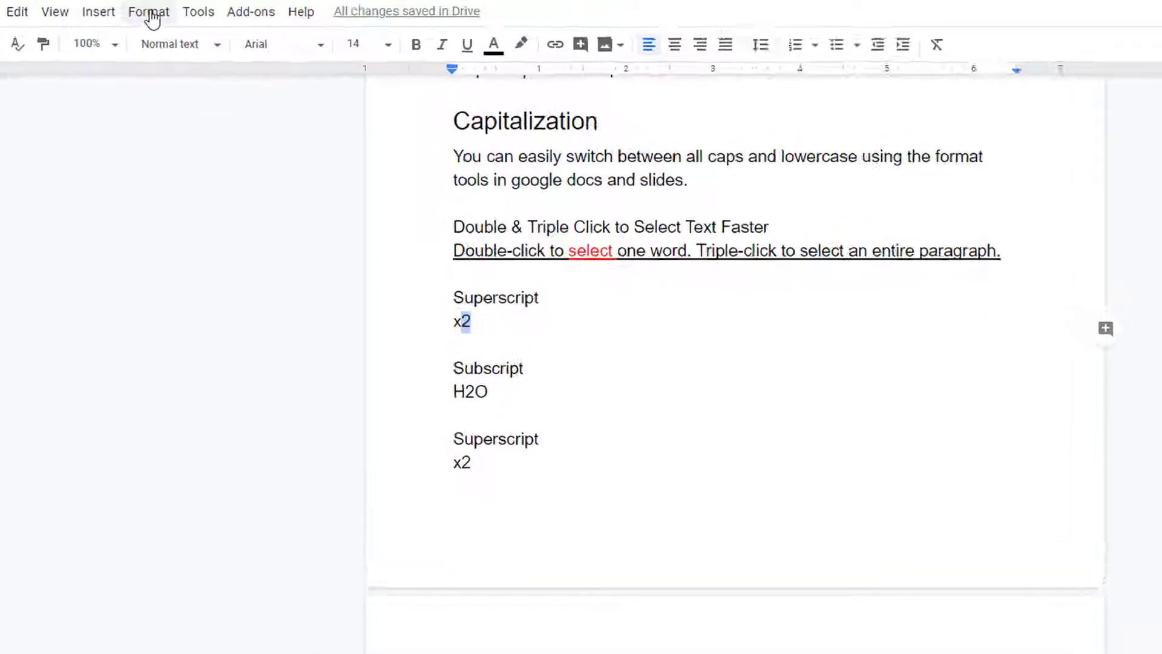
pyautogui.click(125, 10)
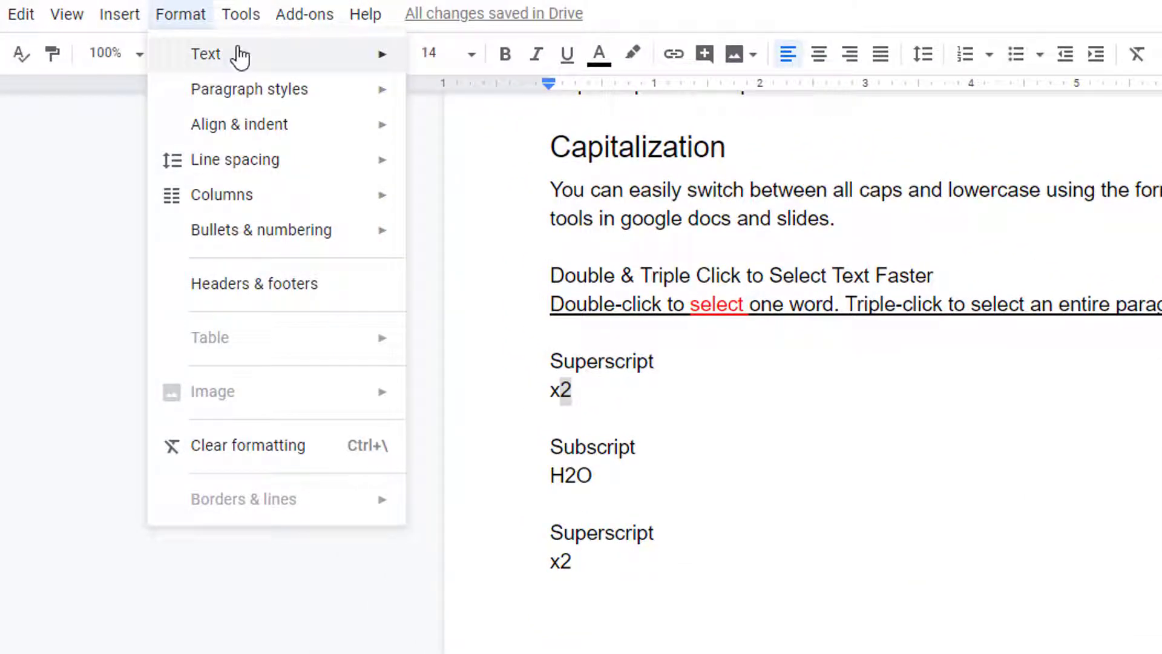
pyautogui.moveTo(240, 56)
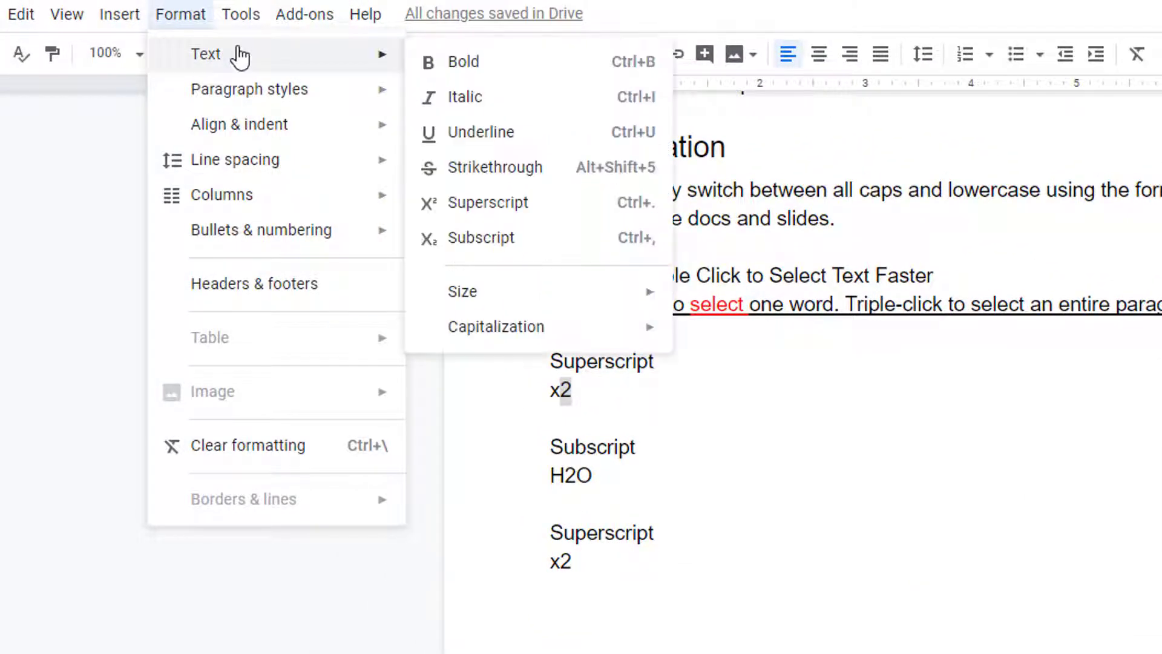
pyautogui.click(529, 209)
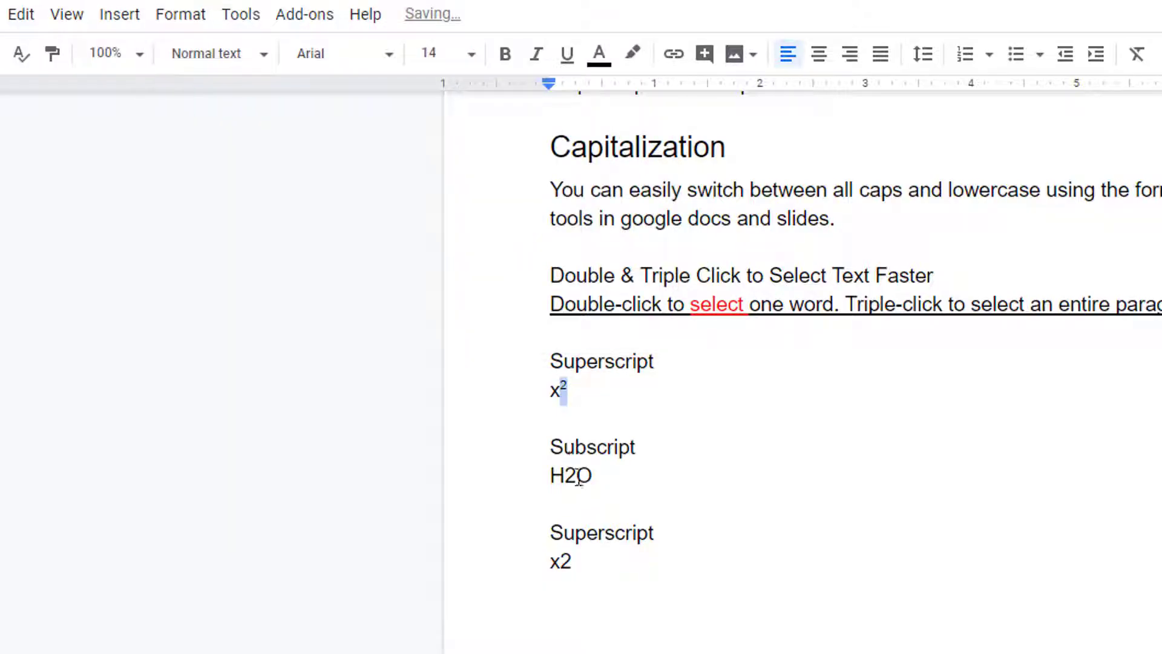
pyautogui.moveTo(579, 478); pyautogui.dragTo(564, 478)
pyautogui.click(198, 20)
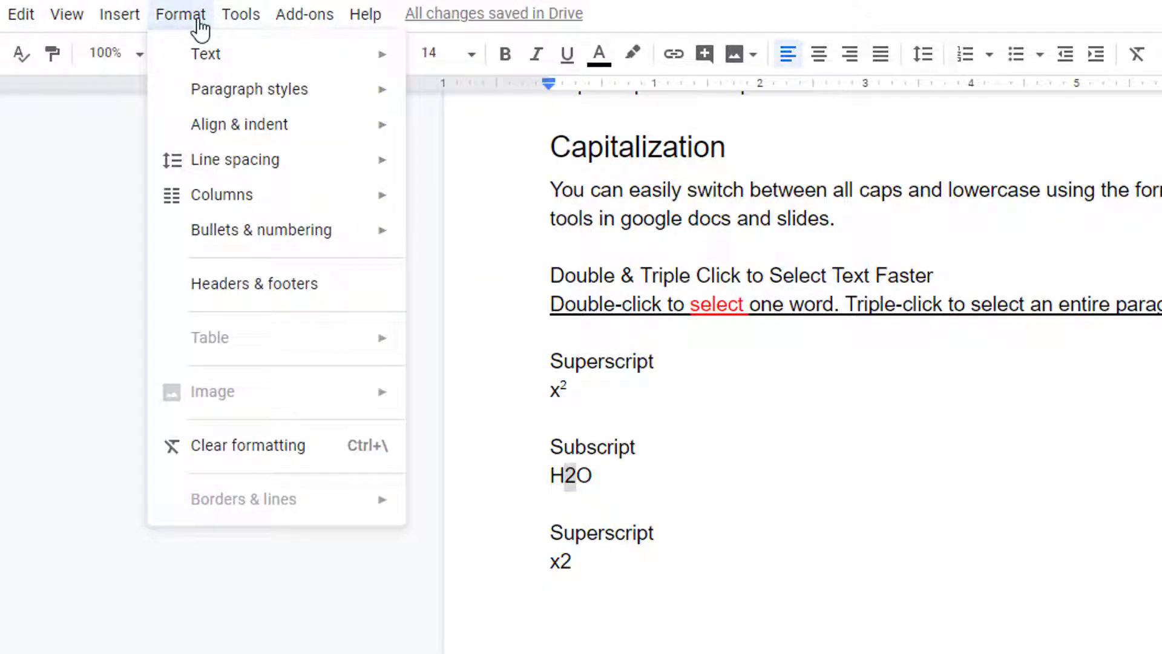
pyautogui.moveTo(237, 53)
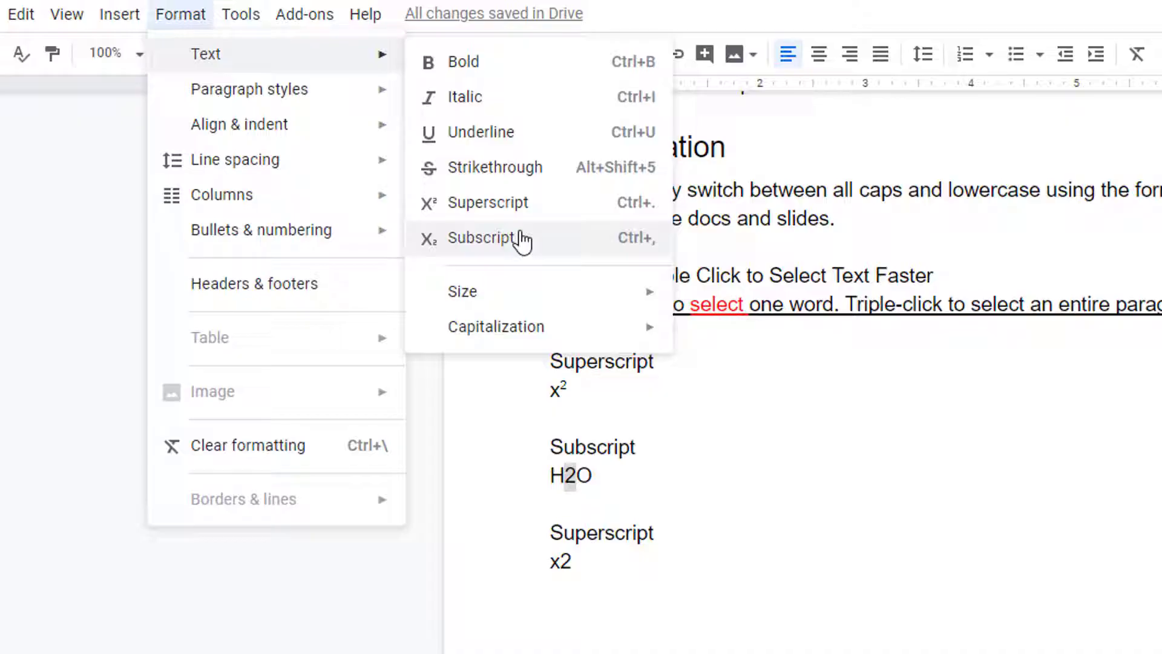
pyautogui.click(522, 239)
# Superscript the second x2's 2 with Ctrl+. and subscript the lower H2O's 2 with Ctrl+,.
pyautogui.moveTo(572, 562); pyautogui.dragTo(561, 561)
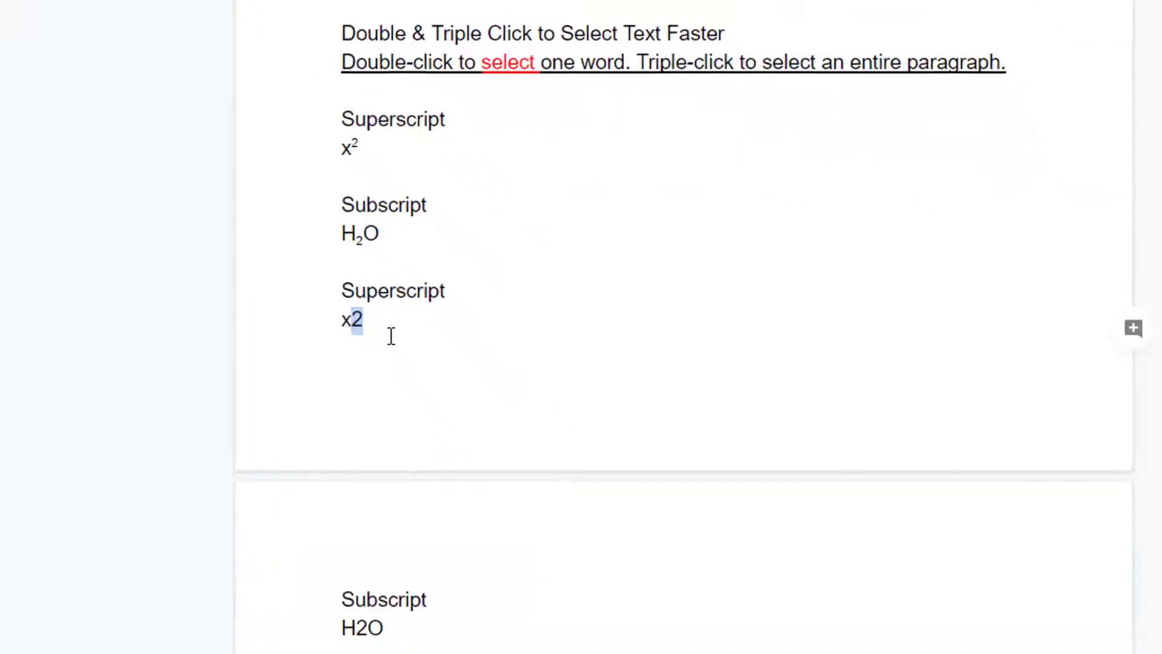
pyautogui.hotkey('ctrl', '.')
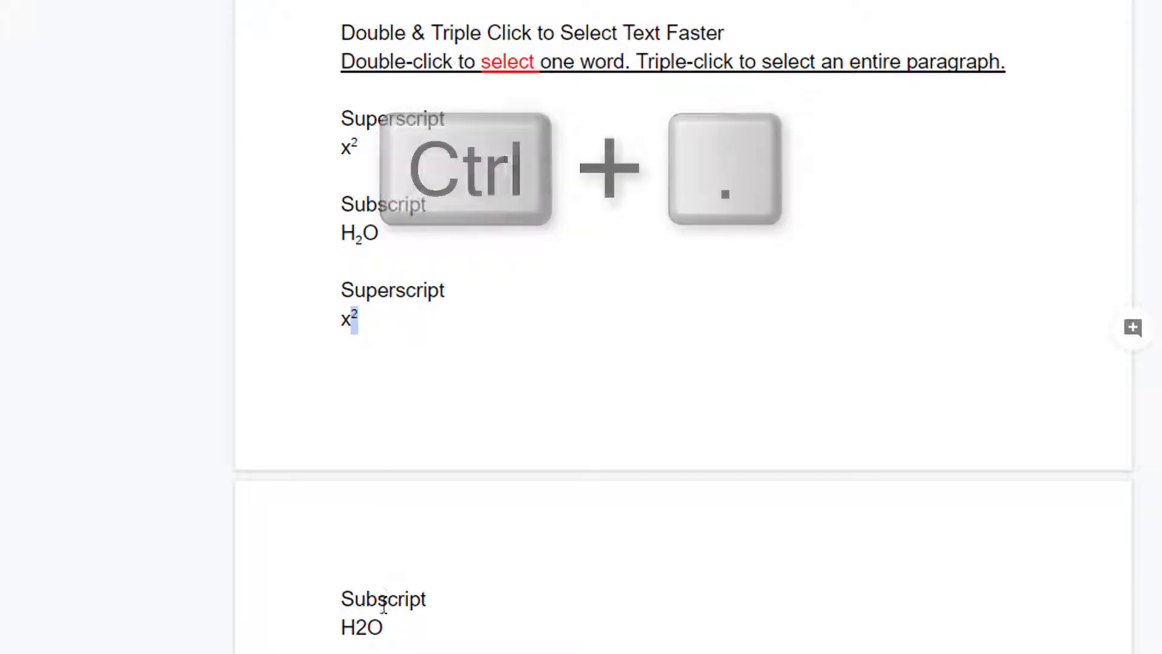
pyautogui.click(369, 627)
pyautogui.moveTo(368, 627); pyautogui.dragTo(359, 627)
pyautogui.hotkey('ctrl', ',')
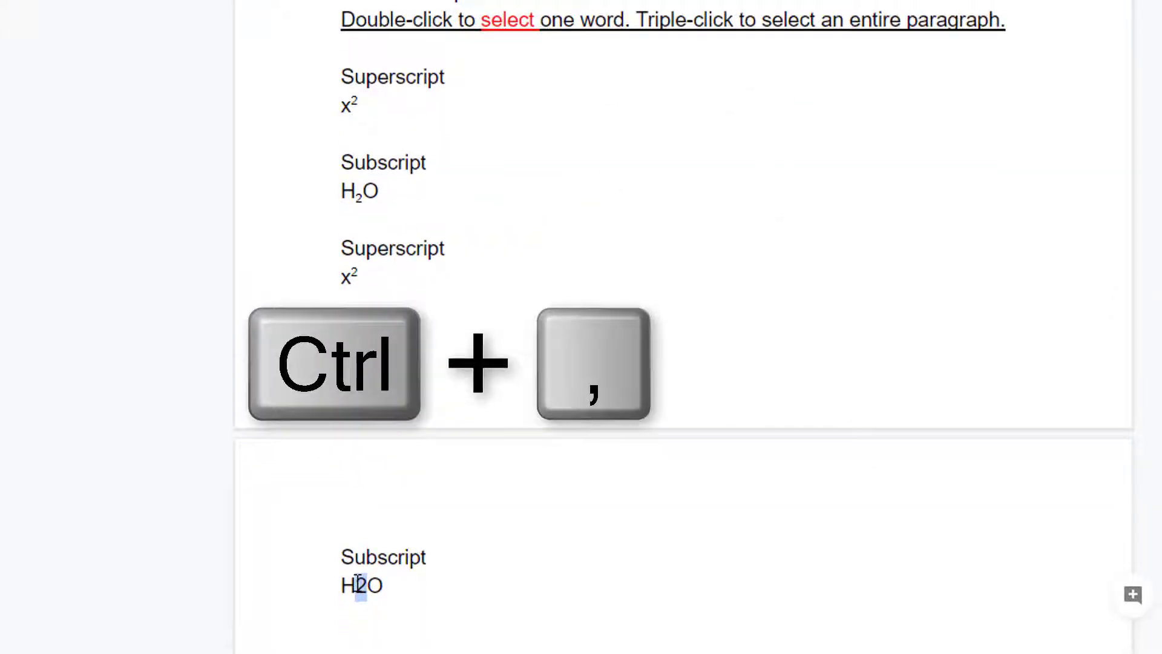
pyautogui.click(644, 552)
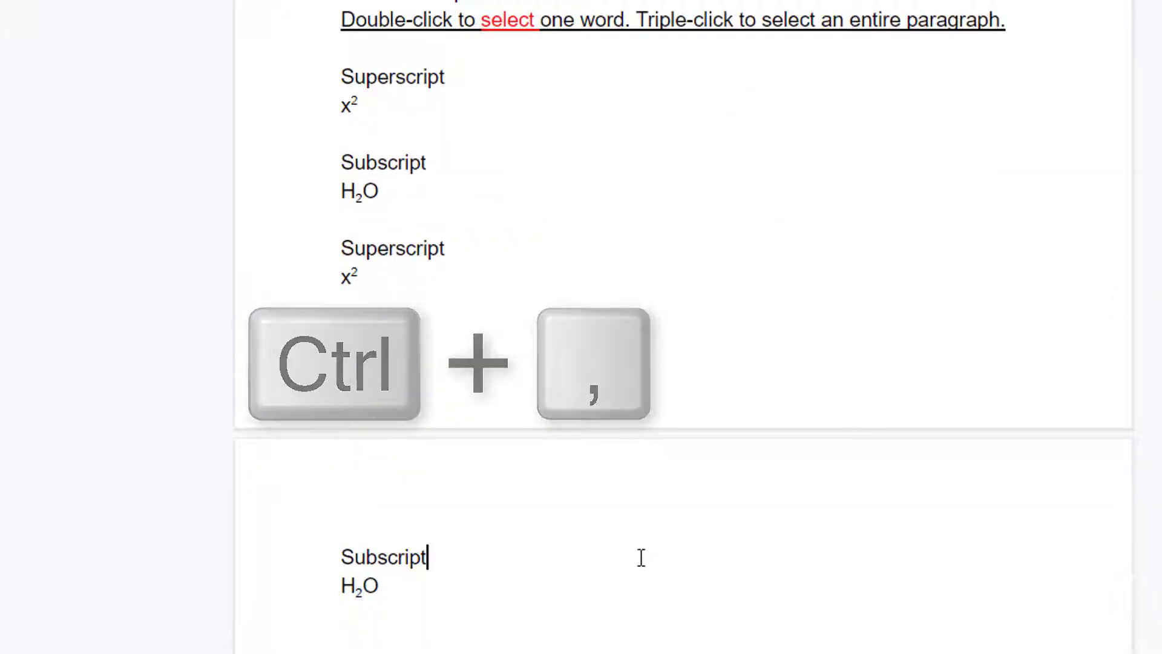
# Paint the Paint Formatting heading's style onto the lower Subscript label.
pyautogui.scroll(-5, 657, 547)
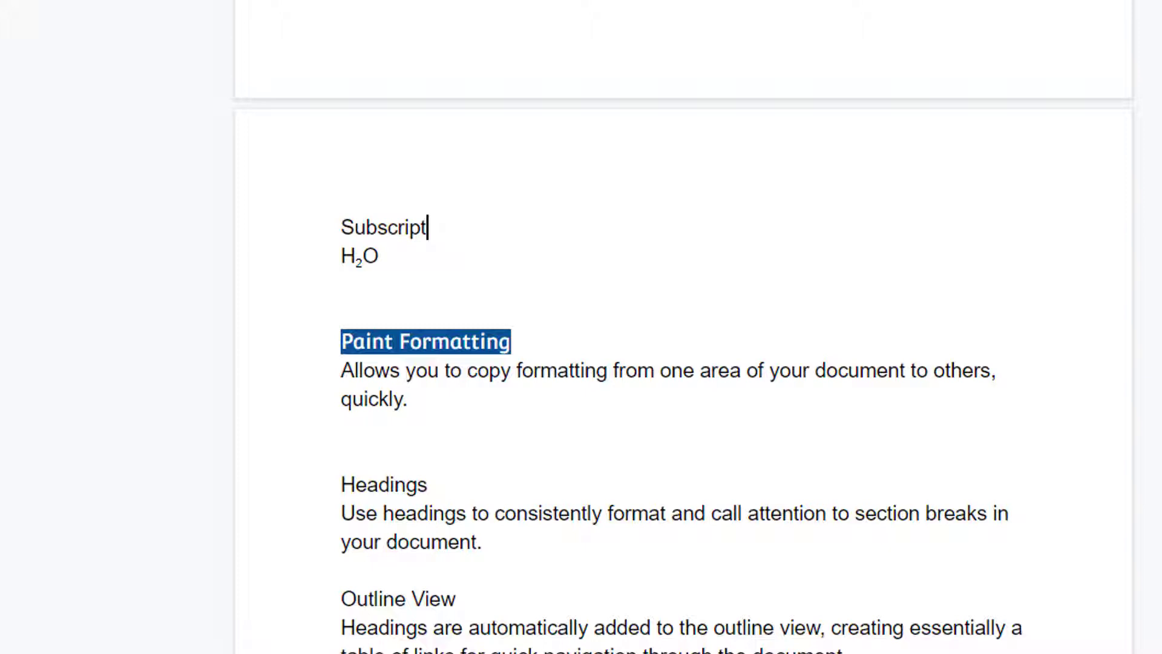
pyautogui.moveTo(512, 341); pyautogui.dragTo(326, 339)
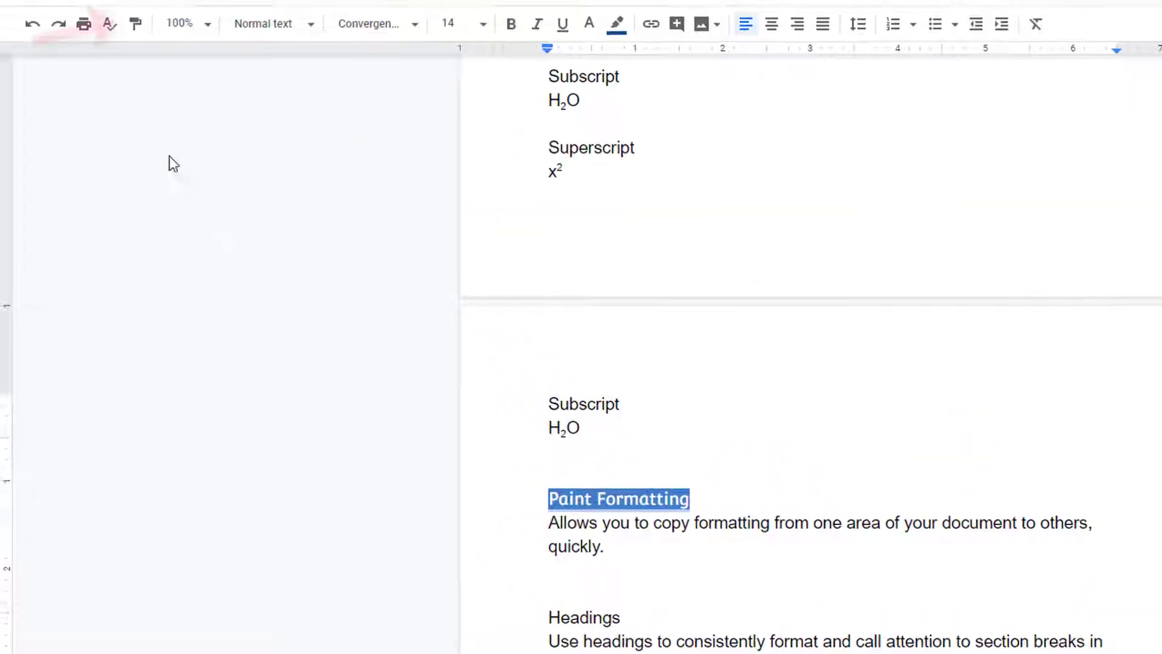
pyautogui.click(137, 33)
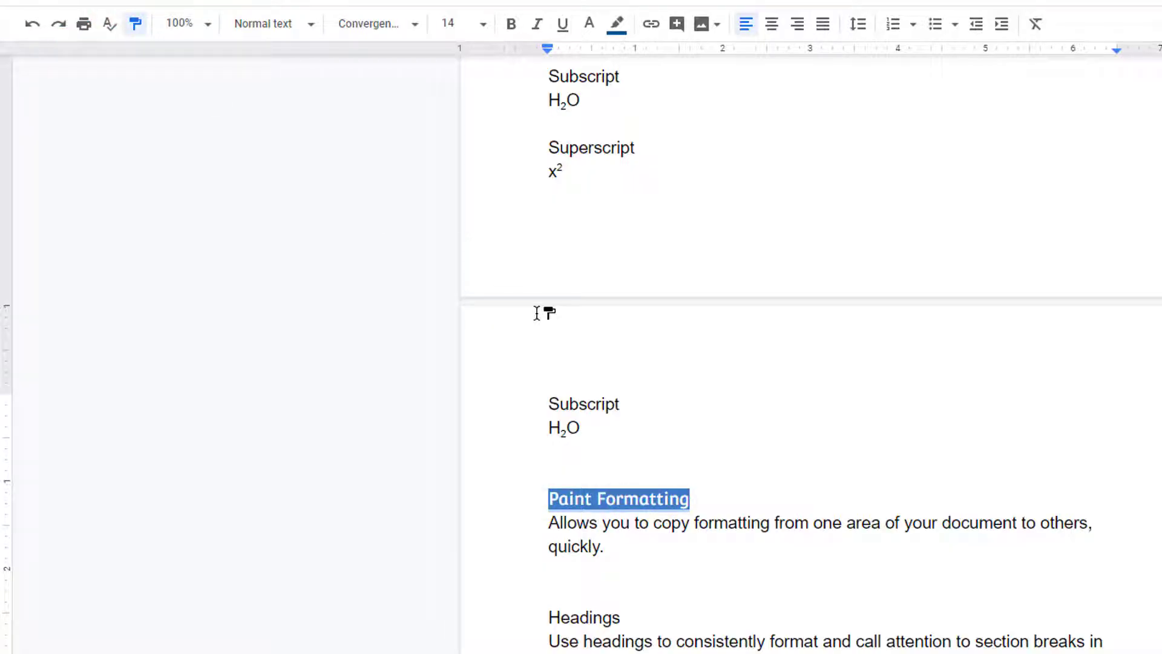
pyautogui.moveTo(620, 404); pyautogui.dragTo(550, 404)
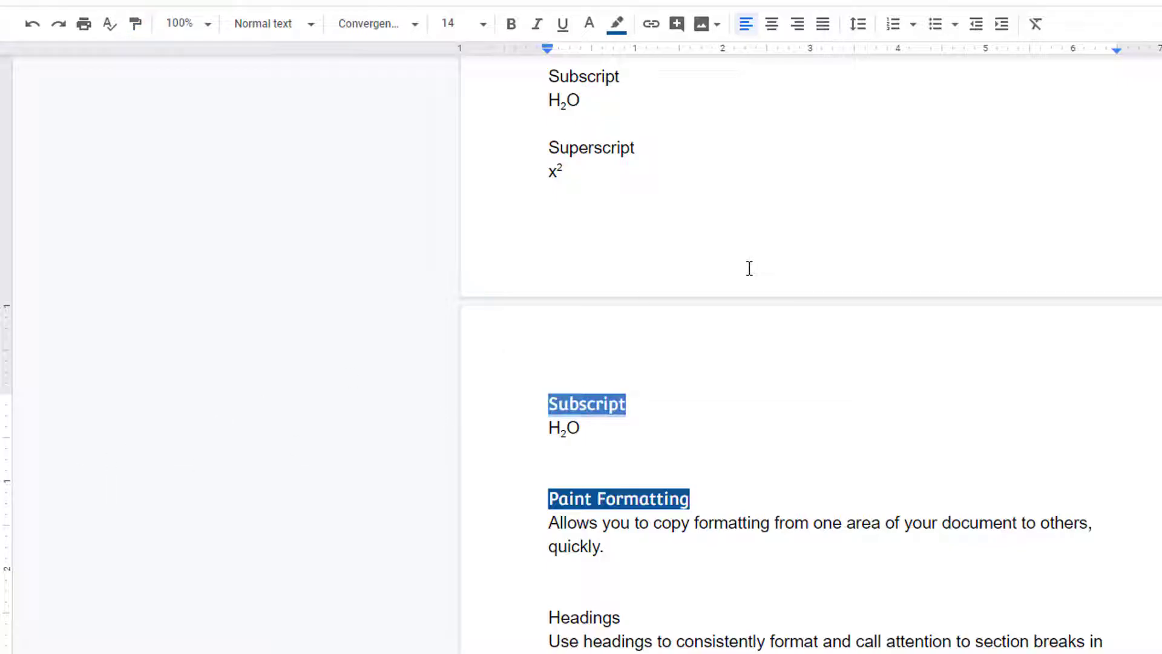
pyautogui.click(598, 153)
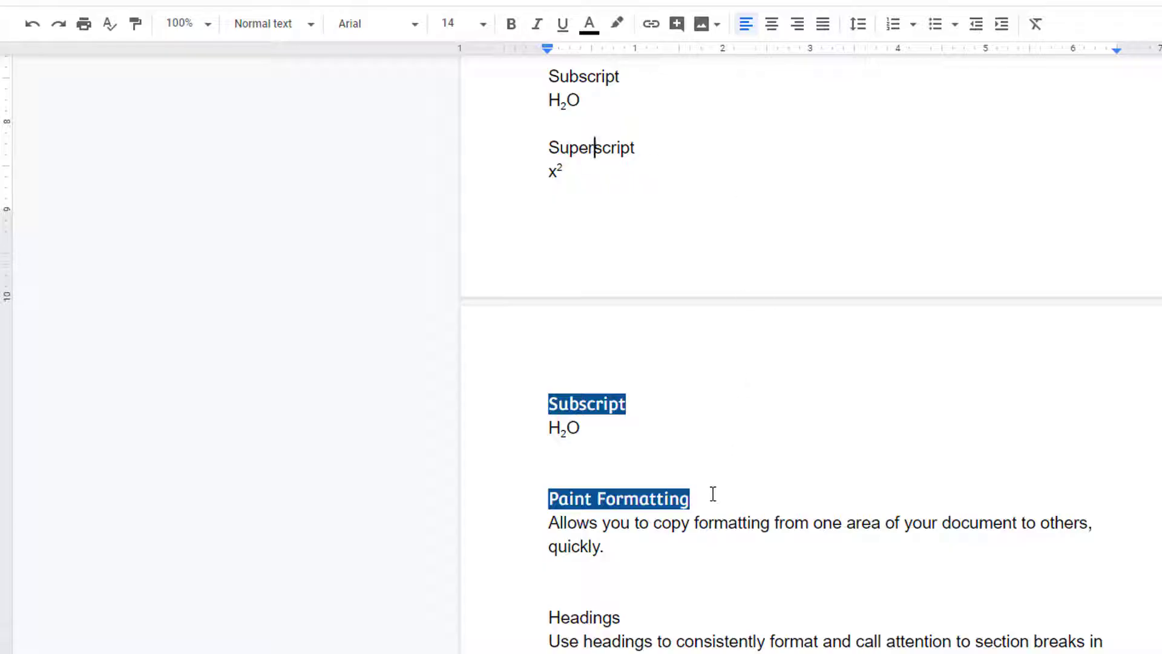
# Paint the same style onto the second Superscript and the middle Subscript labels.
pyautogui.moveTo(706, 494)
pyautogui.mouseDown()
pyautogui.moveTo(539, 514)
pyautogui.moveTo(528, 502)
pyautogui.mouseUp()
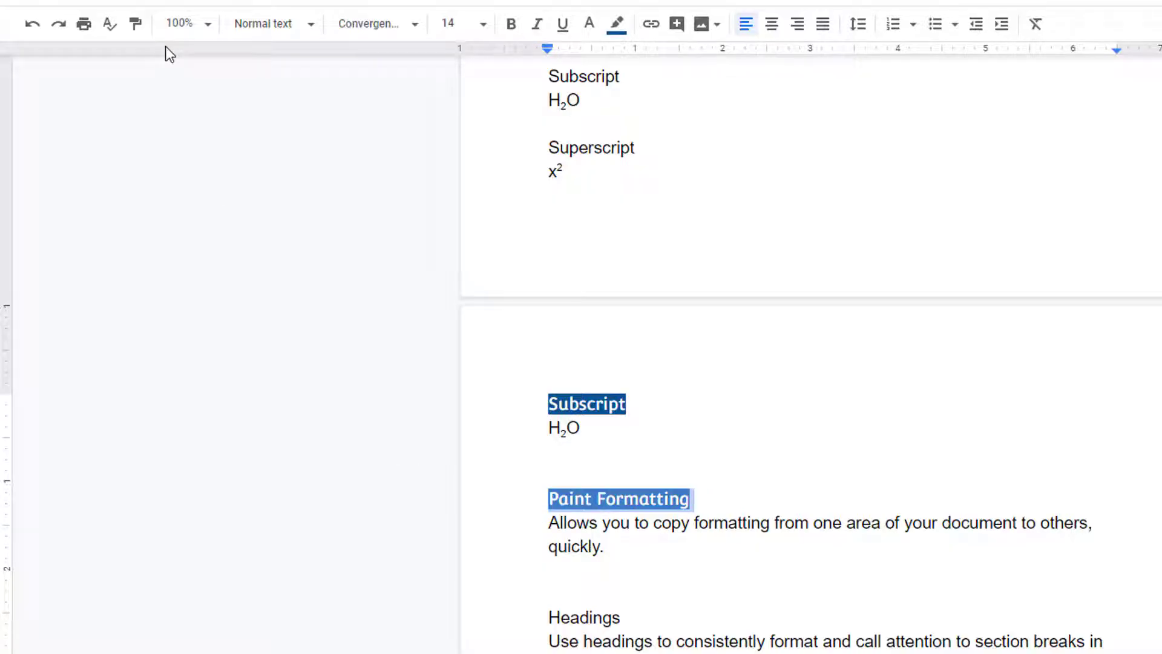
pyautogui.click(135, 24)
pyautogui.moveTo(641, 147); pyautogui.dragTo(549, 148)
pyautogui.scroll(3, 662, 179)
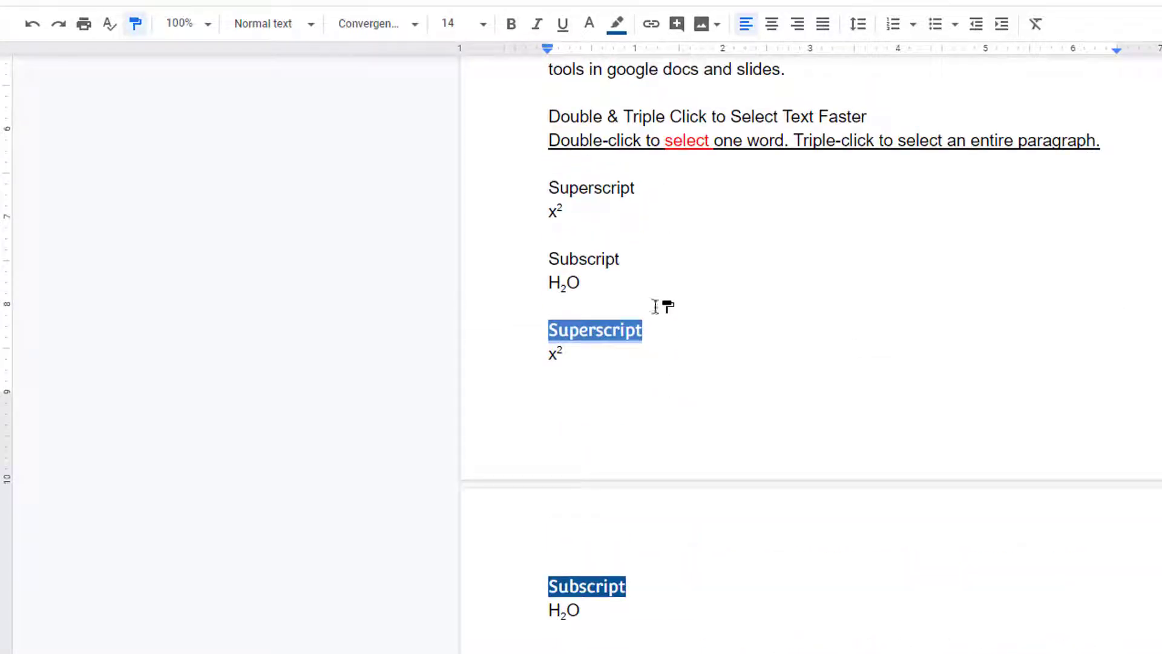
pyautogui.moveTo(635, 260); pyautogui.dragTo(549, 258)
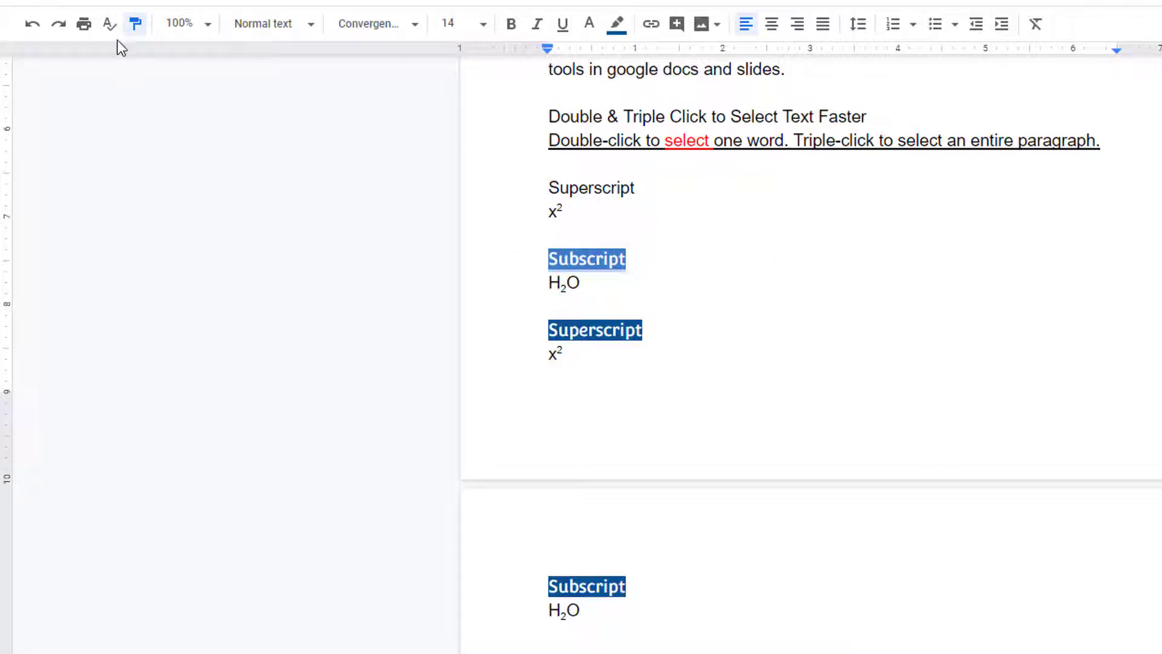
pyautogui.click(135, 36)
pyautogui.click(187, 416)
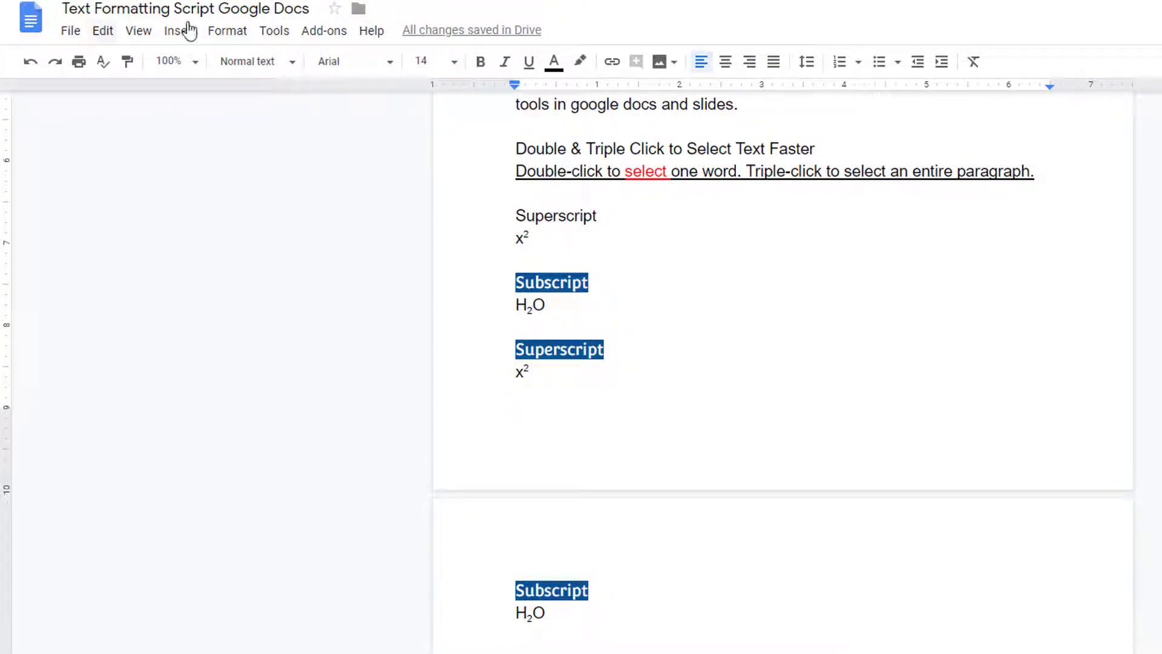
# Make the Double & Triple Click line a Heading 1.
pyautogui.click(291, 63)
pyautogui.moveTo(343, 173)
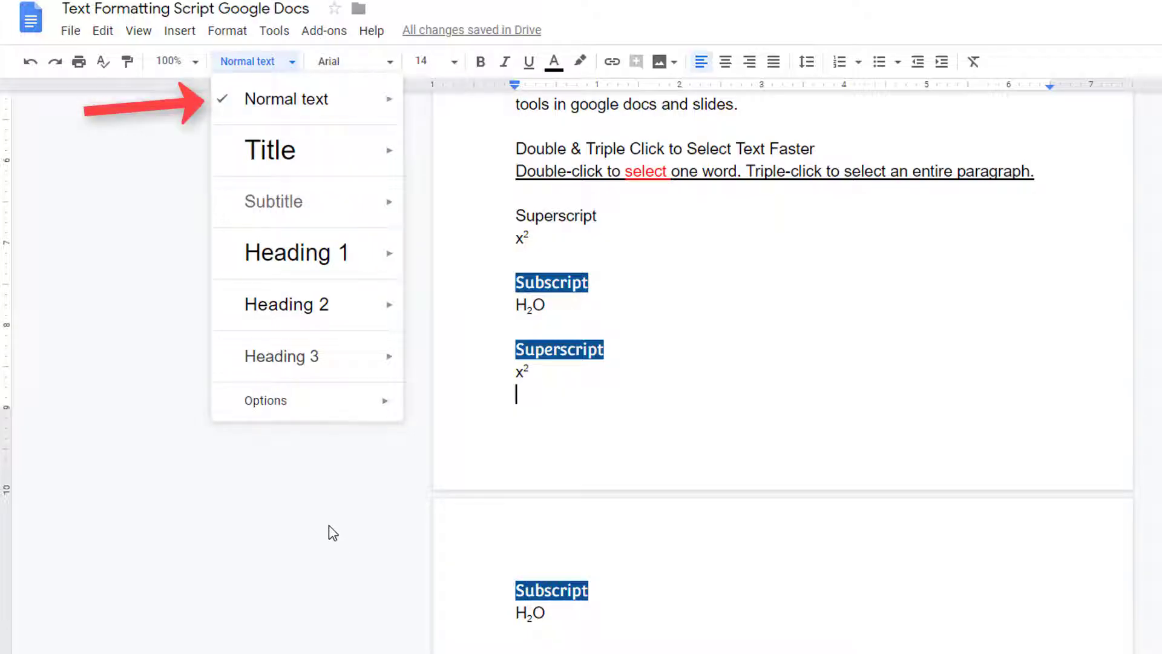
pyautogui.scroll(7, 581, 474)
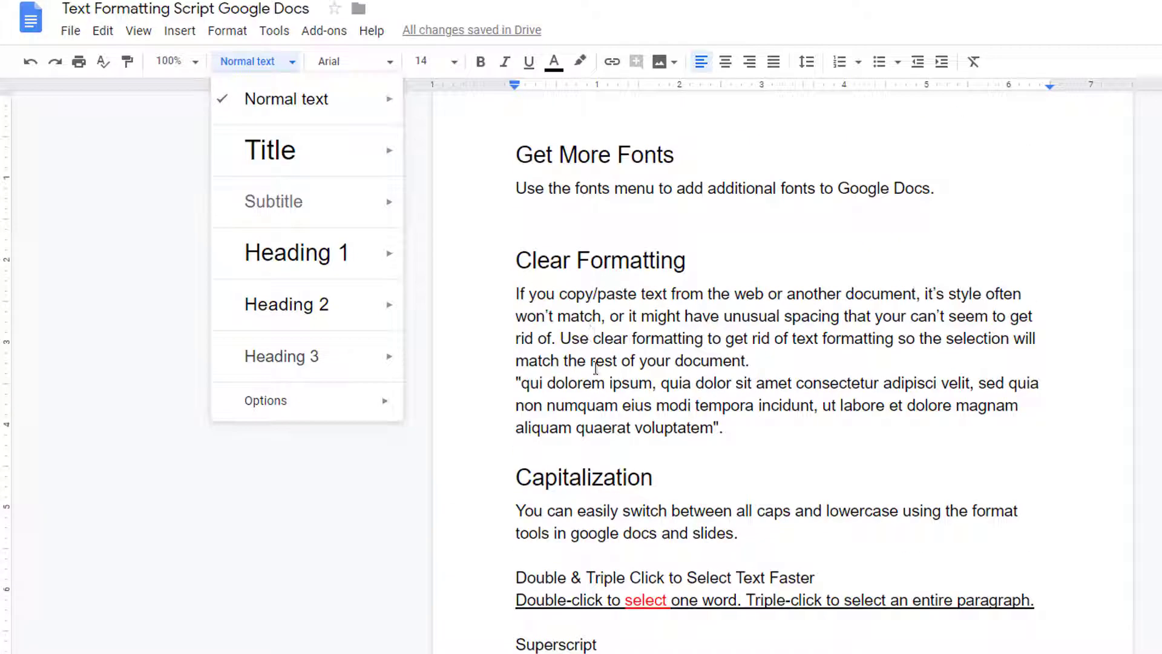
pyautogui.scroll(-2, 596, 366)
pyautogui.click(575, 478)
pyautogui.tripleClick(827, 489)
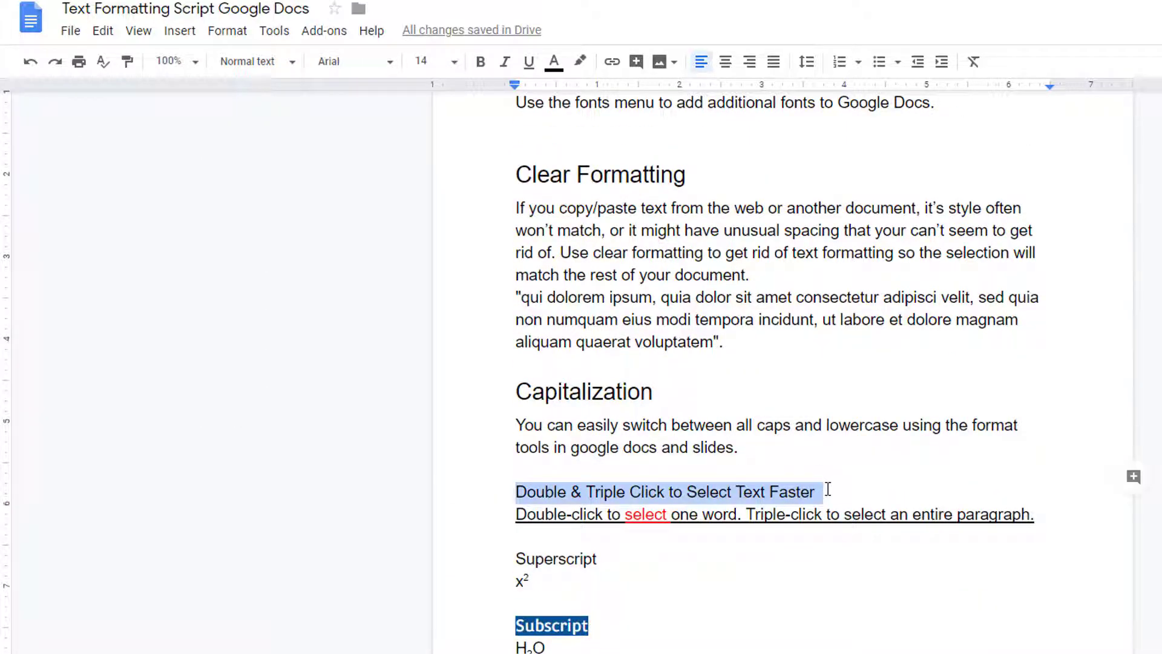
pyautogui.click(278, 61)
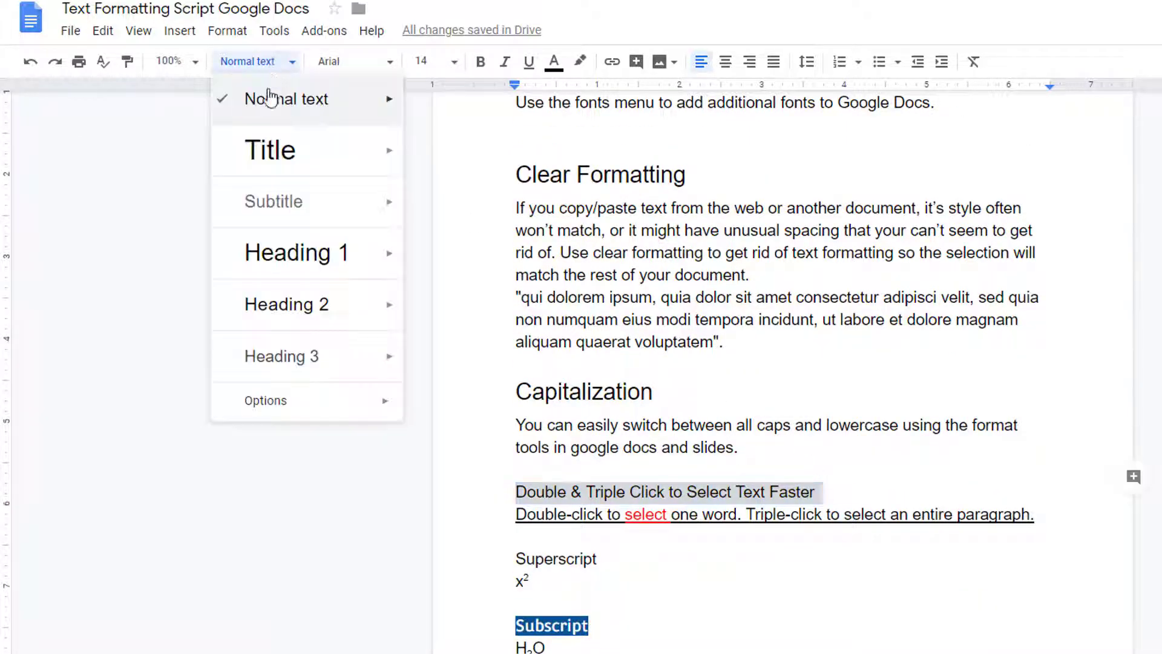
pyautogui.click(303, 266)
# Apply Heading 1 to the Superscript, Subscript and lower Superscript labels.
pyautogui.doubleClick(571, 598)
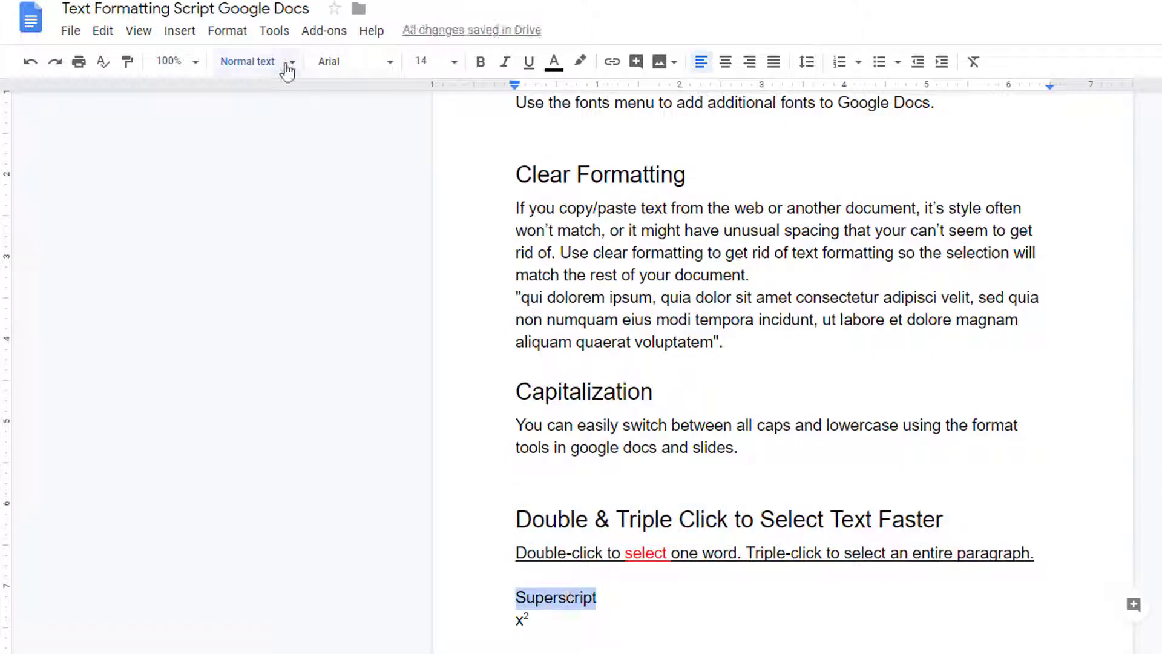
pyautogui.click(283, 61)
pyautogui.click(333, 255)
pyautogui.scroll(-4, 560, 445)
pyautogui.doubleClick(559, 446)
pyautogui.click(279, 61)
pyautogui.click(296, 270)
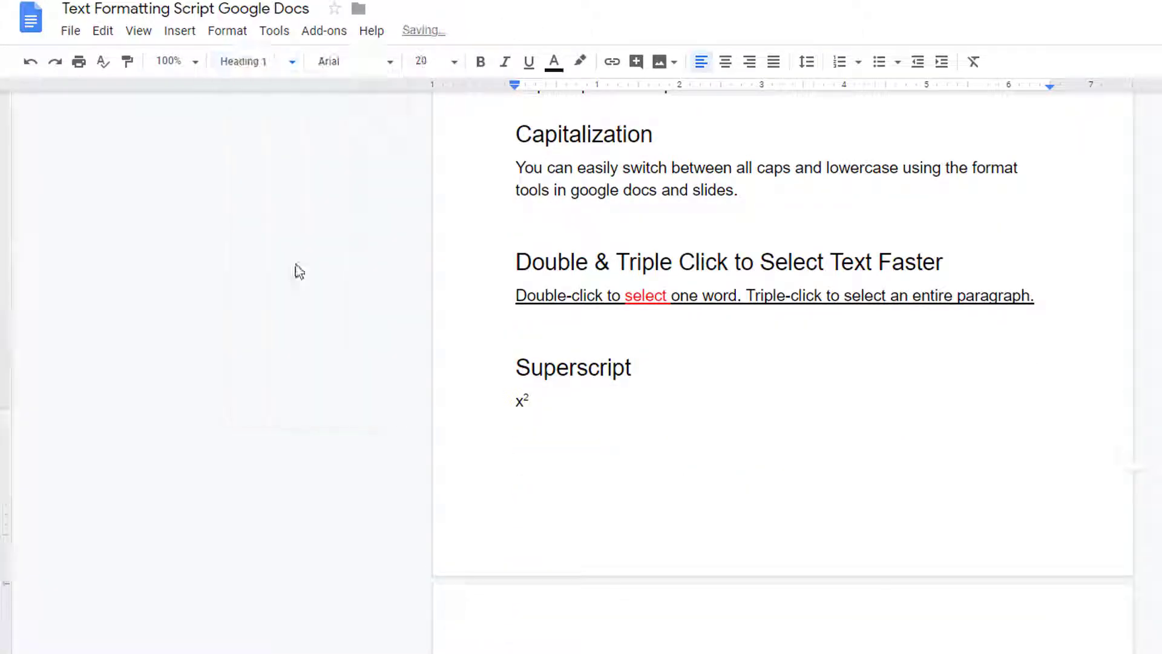
pyautogui.scroll(-4, 576, 533)
pyautogui.doubleClick(576, 525)
pyautogui.click(278, 61)
pyautogui.click(296, 252)
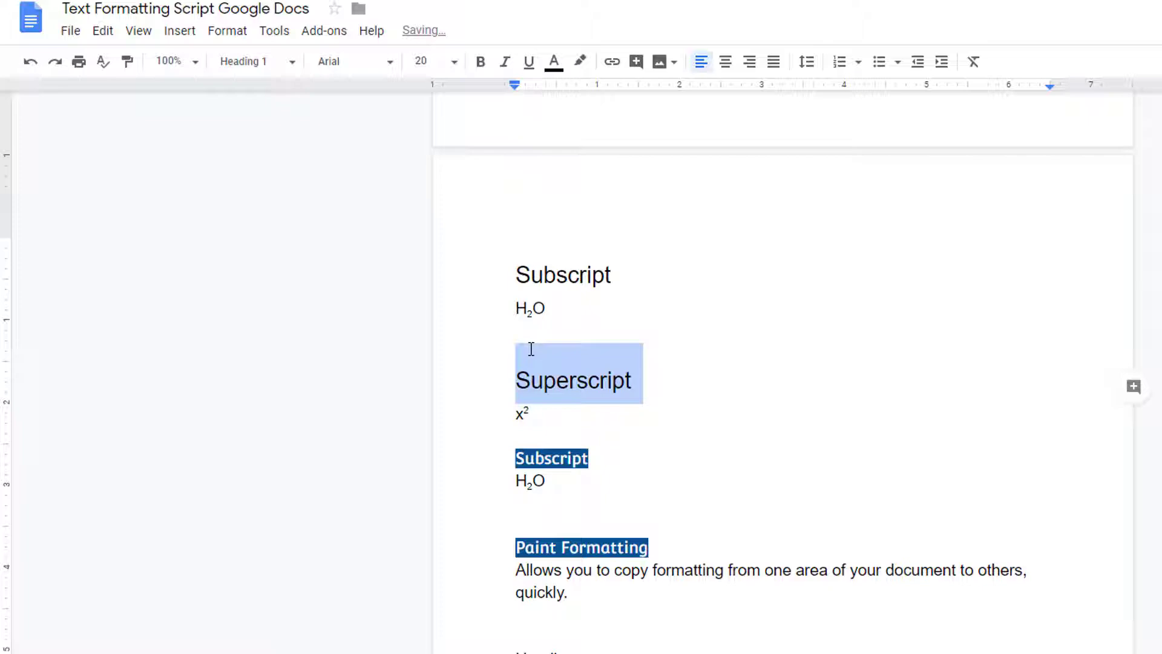
pyautogui.click(464, 314)
pyautogui.scroll(-3, 659, 344)
# Restyle the PAINT FORMATTING heading as Montserrat Subrayada, size 16, with a dark highlight.
pyautogui.click(663, 345)
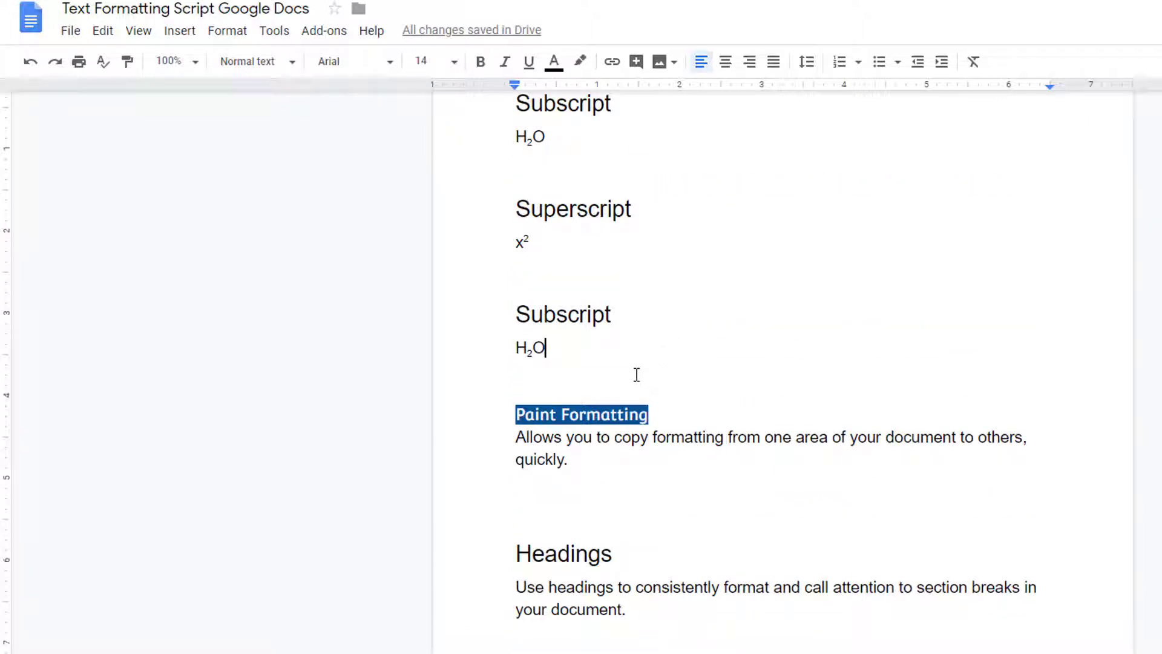
pyautogui.moveTo(647, 416); pyautogui.dragTo(515, 416)
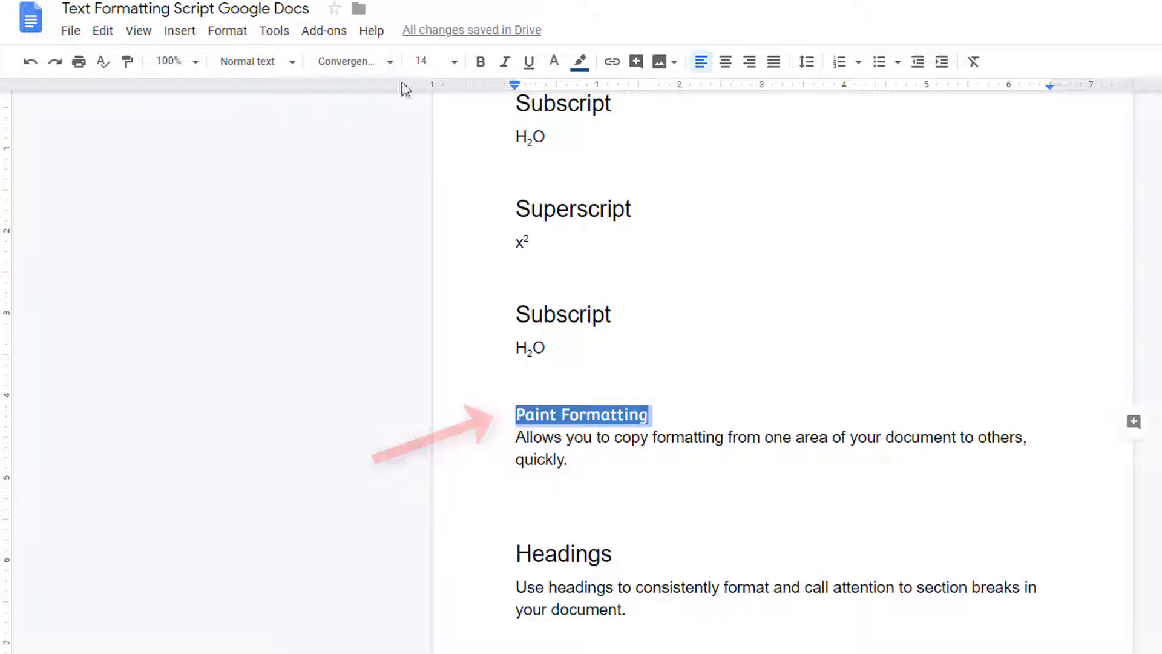
pyautogui.click(387, 62)
pyautogui.click(375, 622)
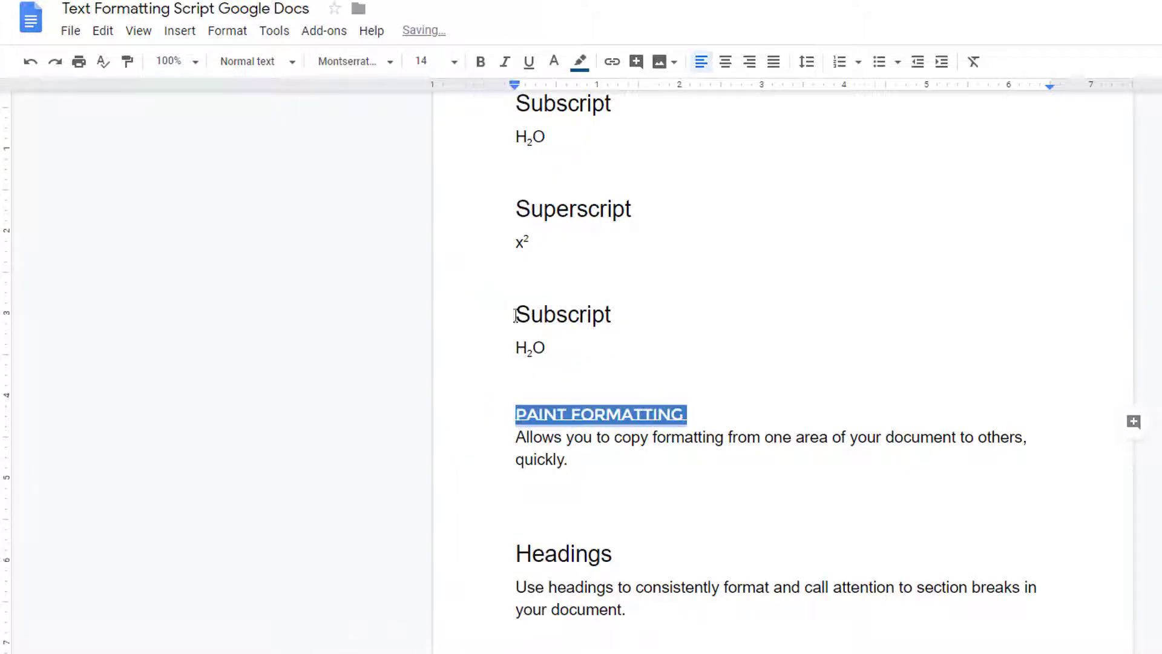
pyautogui.click(454, 63)
pyautogui.write('16')
pyautogui.press('Return')
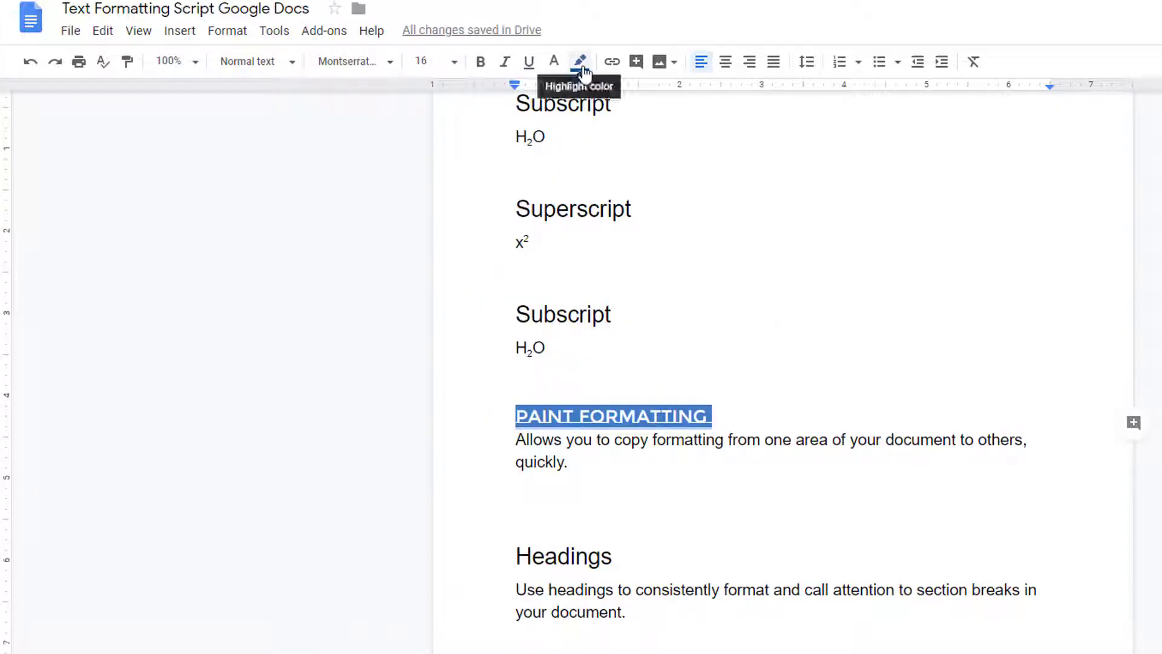
pyautogui.click(580, 61)
pyautogui.click(721, 264)
# Update the Heading 1 style to match the PAINT FORMATTING heading.
pyautogui.moveTo(735, 417); pyautogui.dragTo(511, 415)
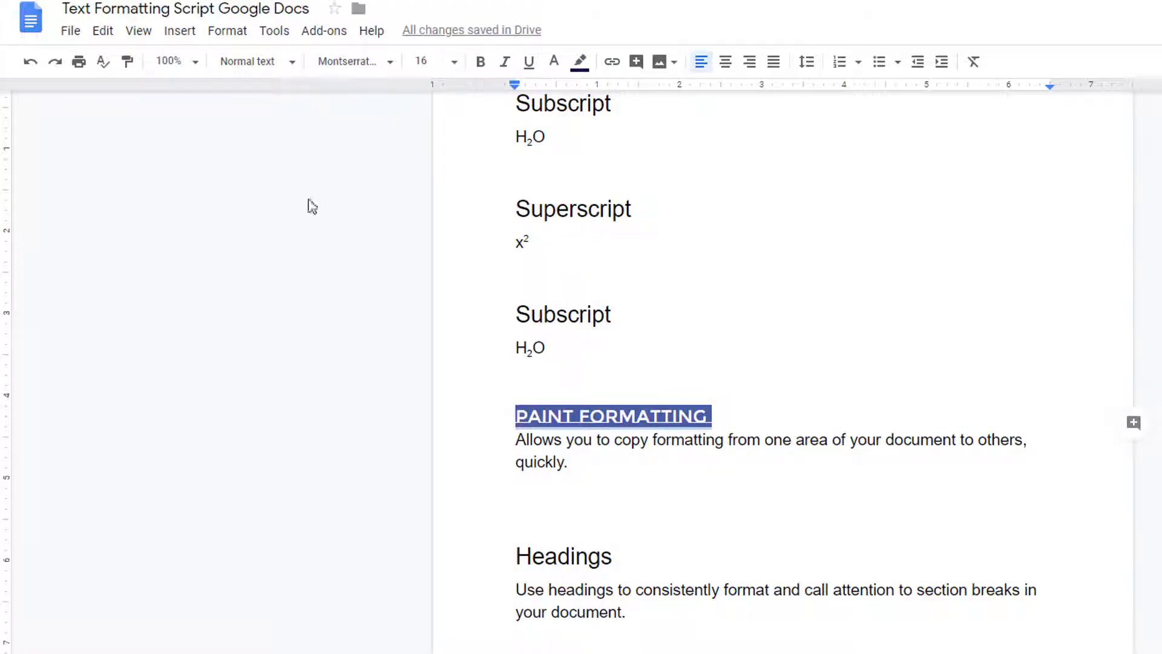
pyautogui.click(245, 61)
pyautogui.moveTo(313, 253)
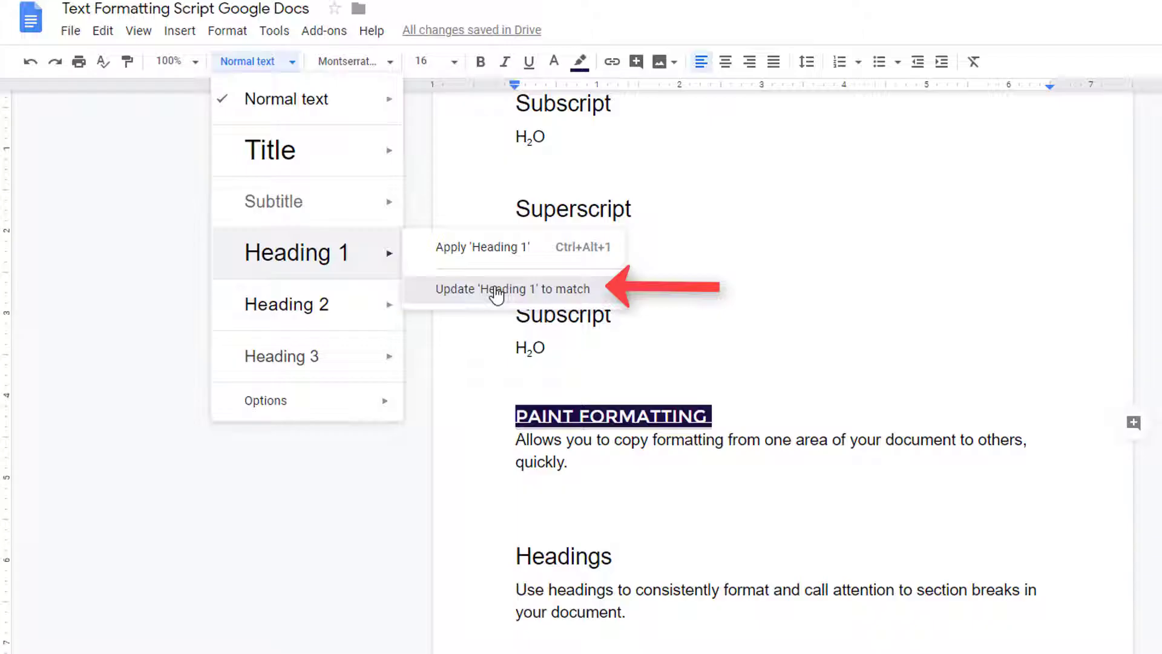
pyautogui.click(496, 295)
pyautogui.scroll(-5, 493, 293)
pyautogui.scroll(20, 814, 264)
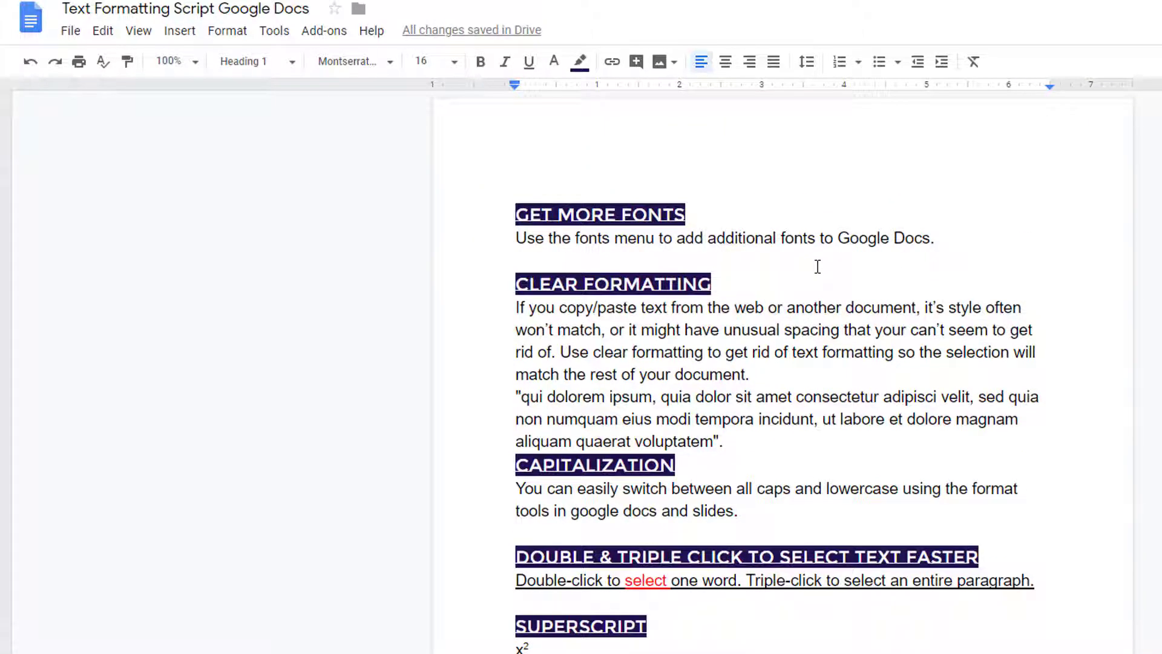
# Add a blank line before CAPITALIZATION and set the 'If you copy/paste' paragraph to Cuprum.
pyautogui.click(757, 433)
pyautogui.press('Return')
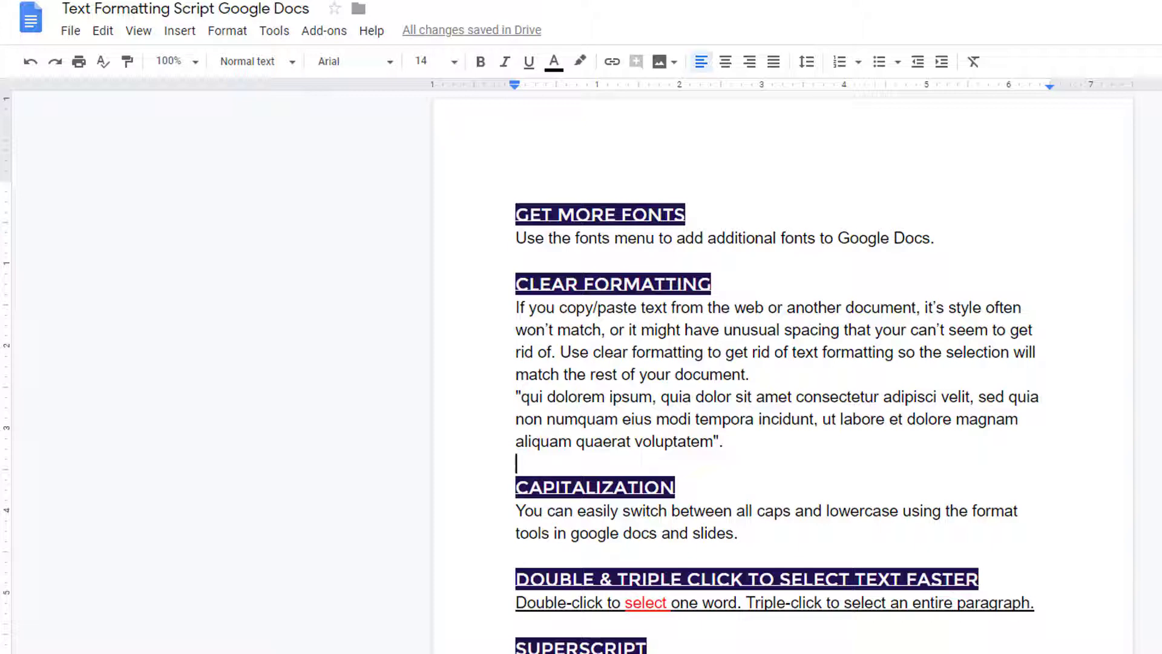
pyautogui.tripleClick(658, 330)
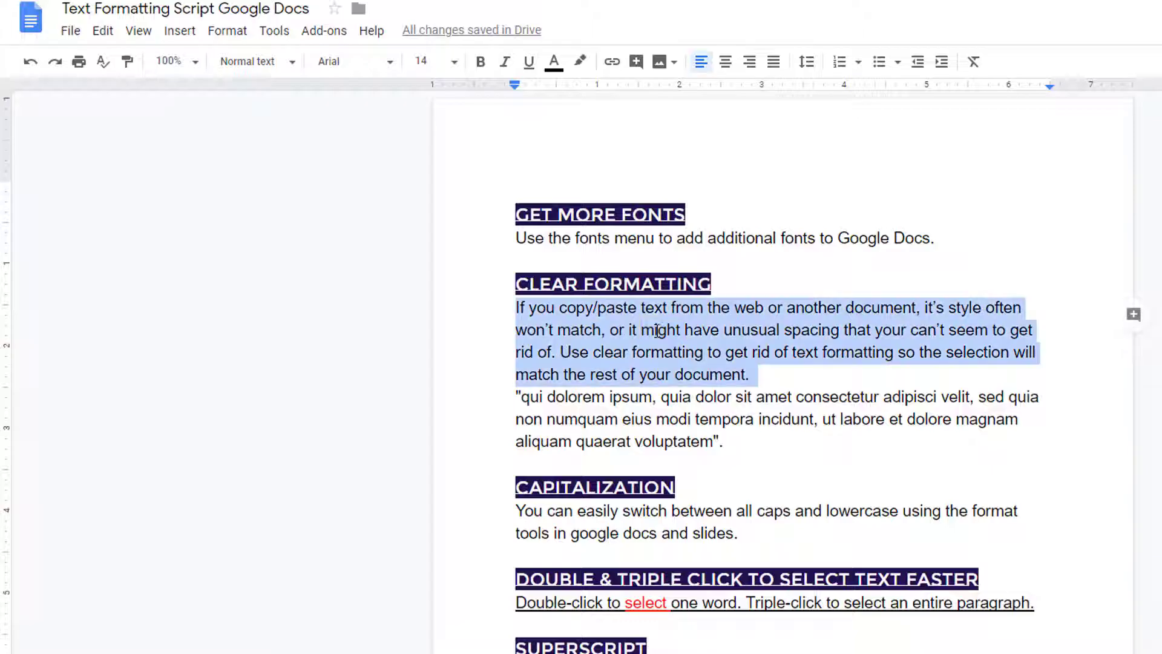
pyautogui.click(388, 62)
pyautogui.scroll(-5, 417, 581)
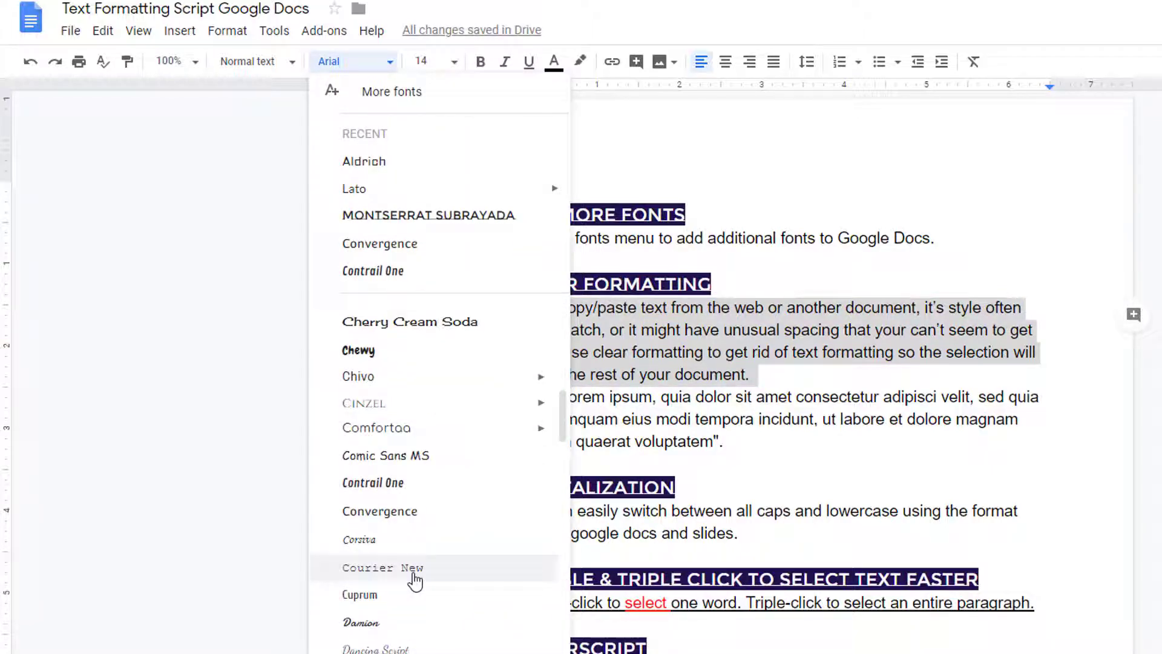
pyautogui.click(402, 594)
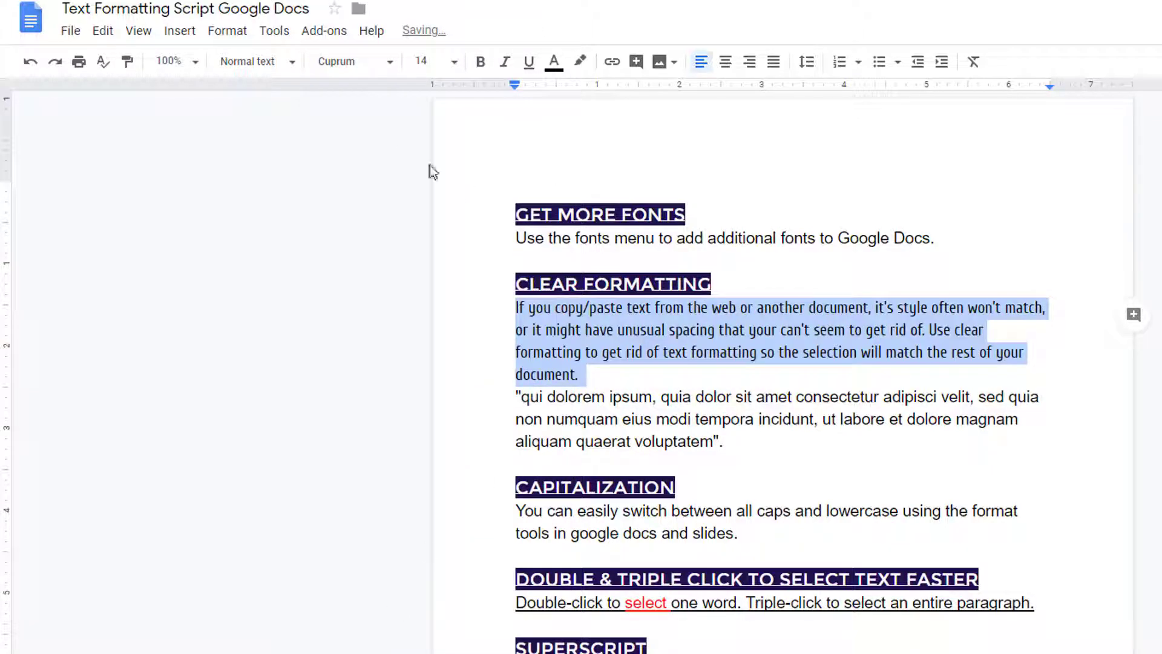
# Update the Normal text style to match so all body paragraphs use Cuprum.
pyautogui.click(292, 62)
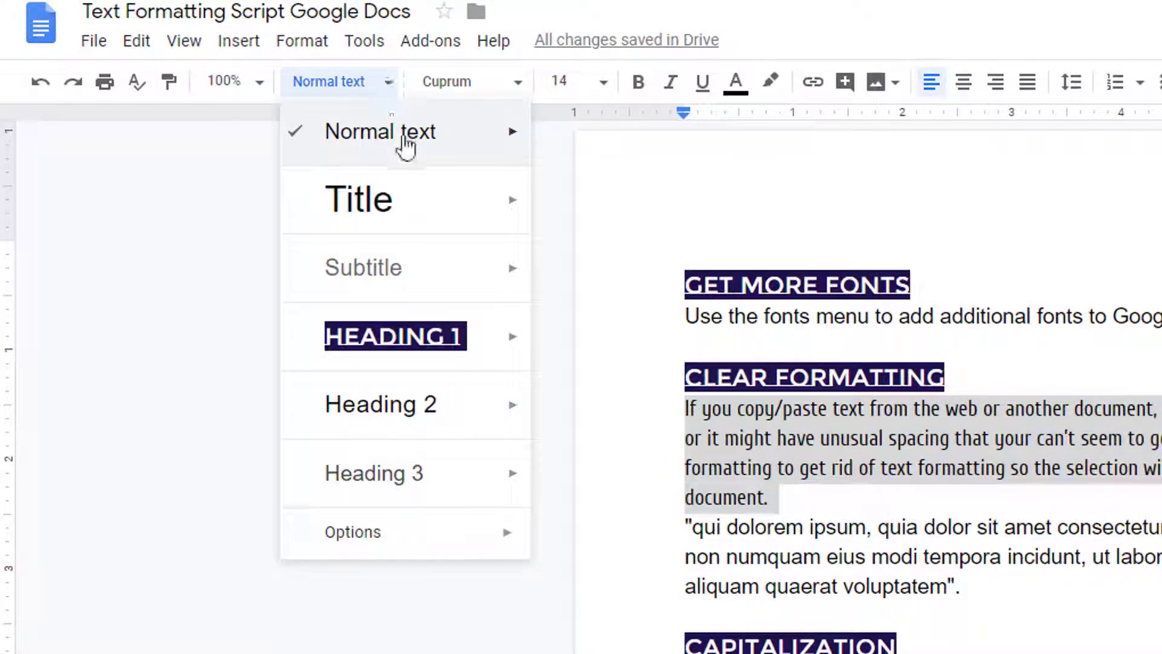
pyautogui.moveTo(430, 147)
pyautogui.click(661, 189)
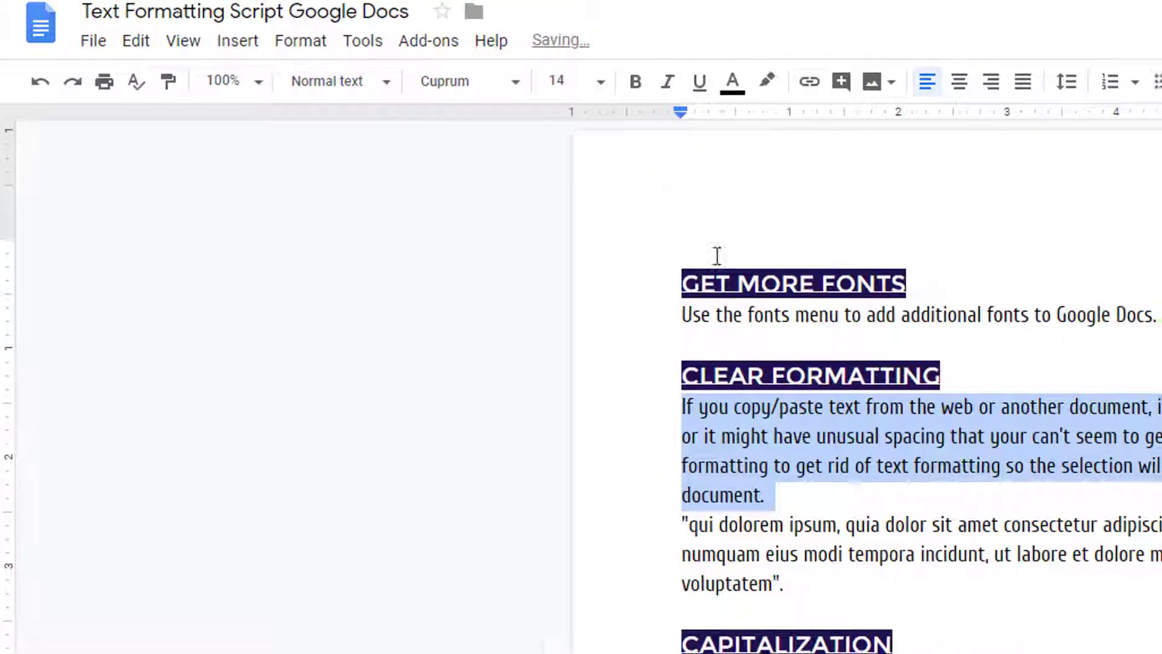
pyautogui.click(1150, 615)
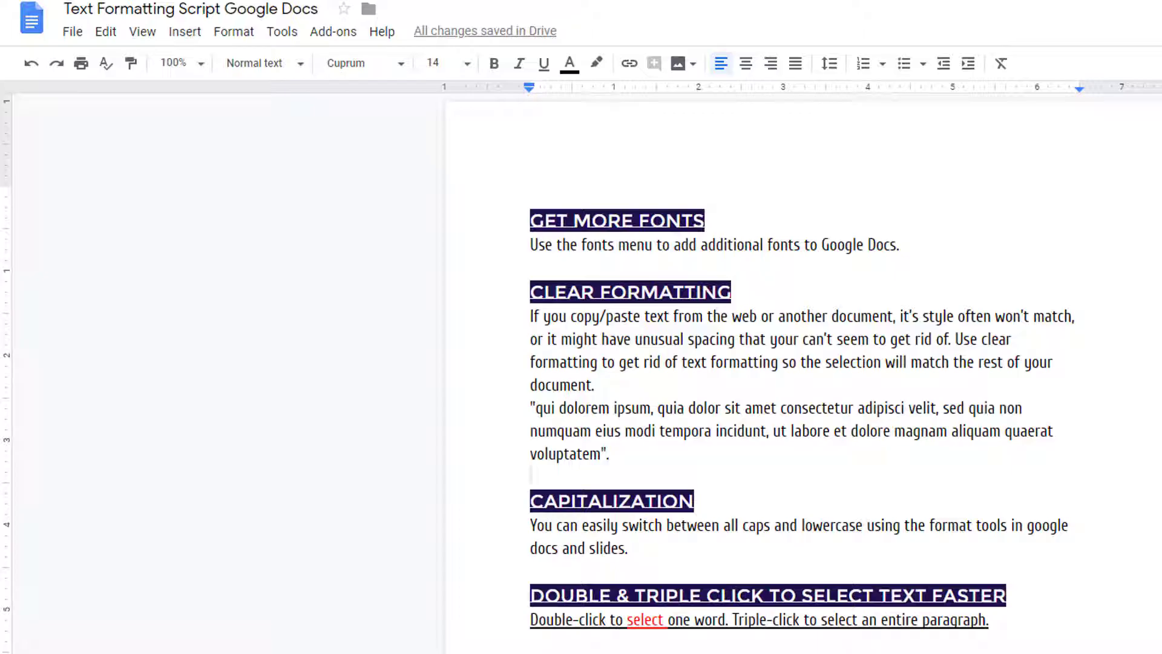
pyautogui.click(300, 64)
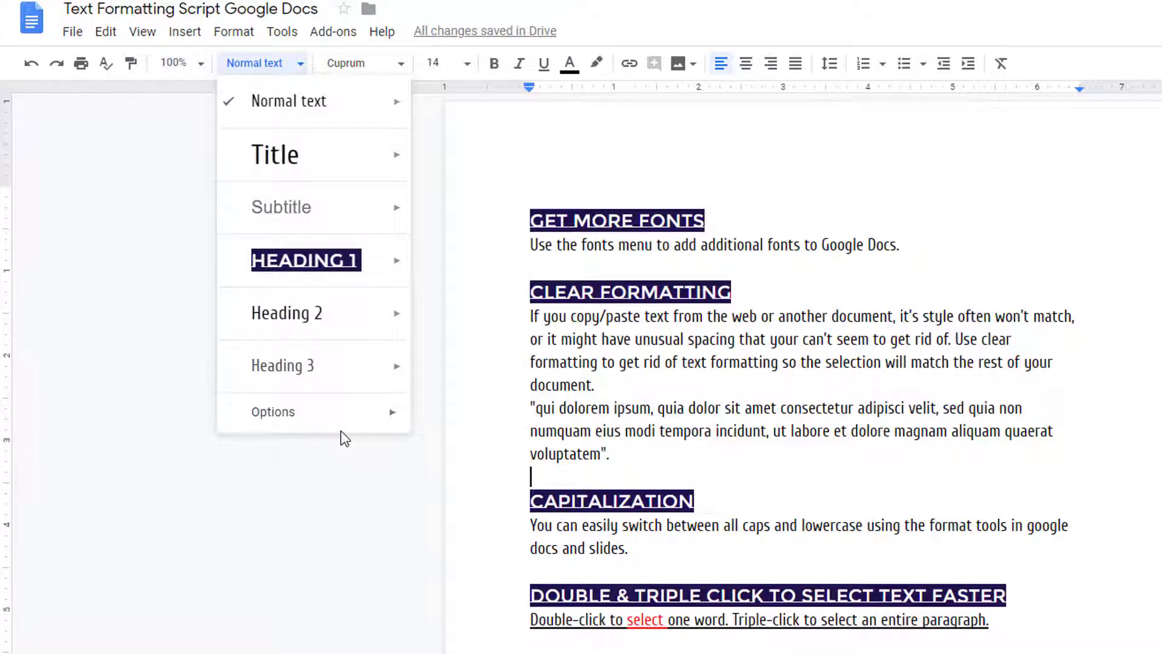
pyautogui.moveTo(351, 424)
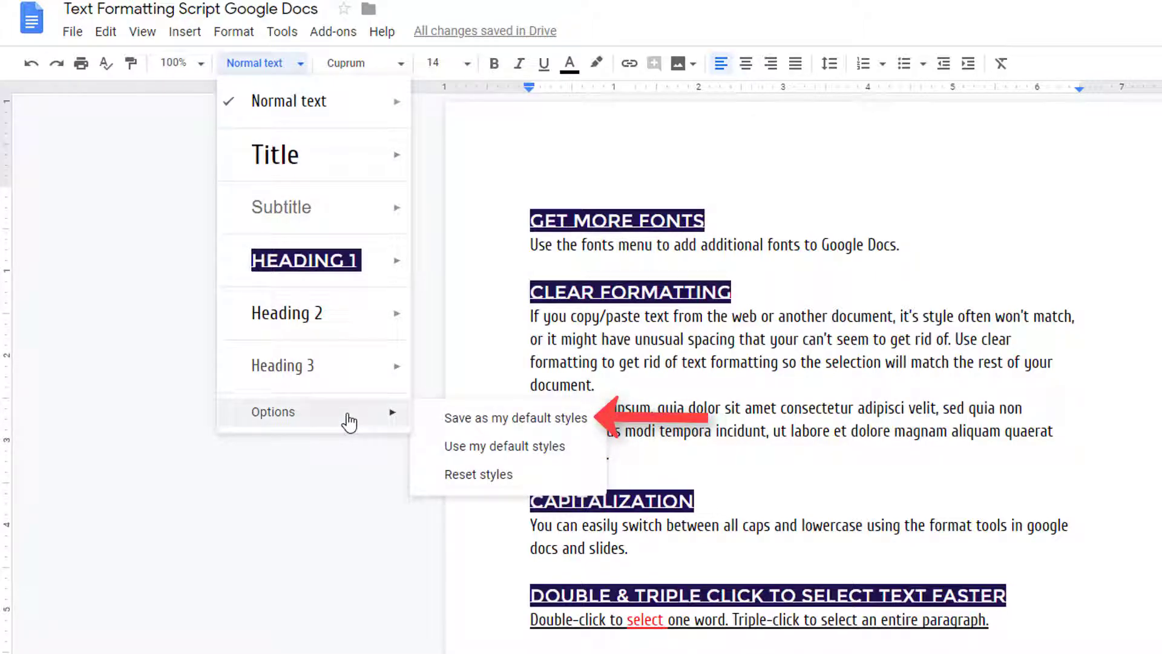
pyautogui.press('Escape')
pyautogui.press('Escape')
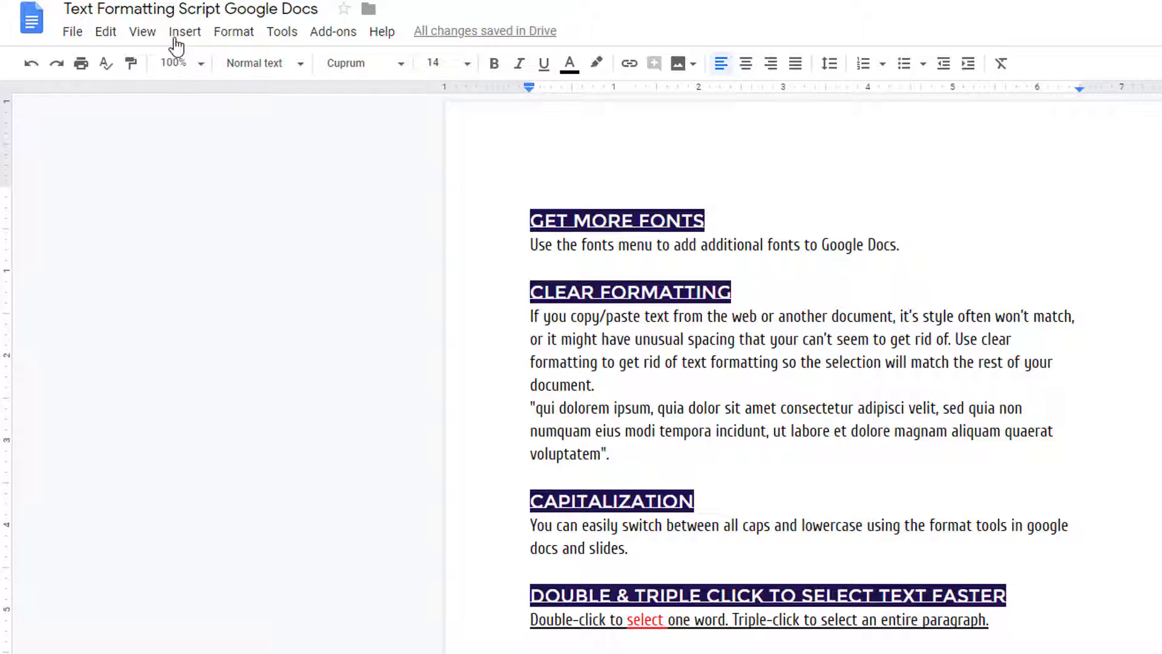
# Show the document outline panel via the View menu, collapse it, then reopen it.
pyautogui.click(142, 31)
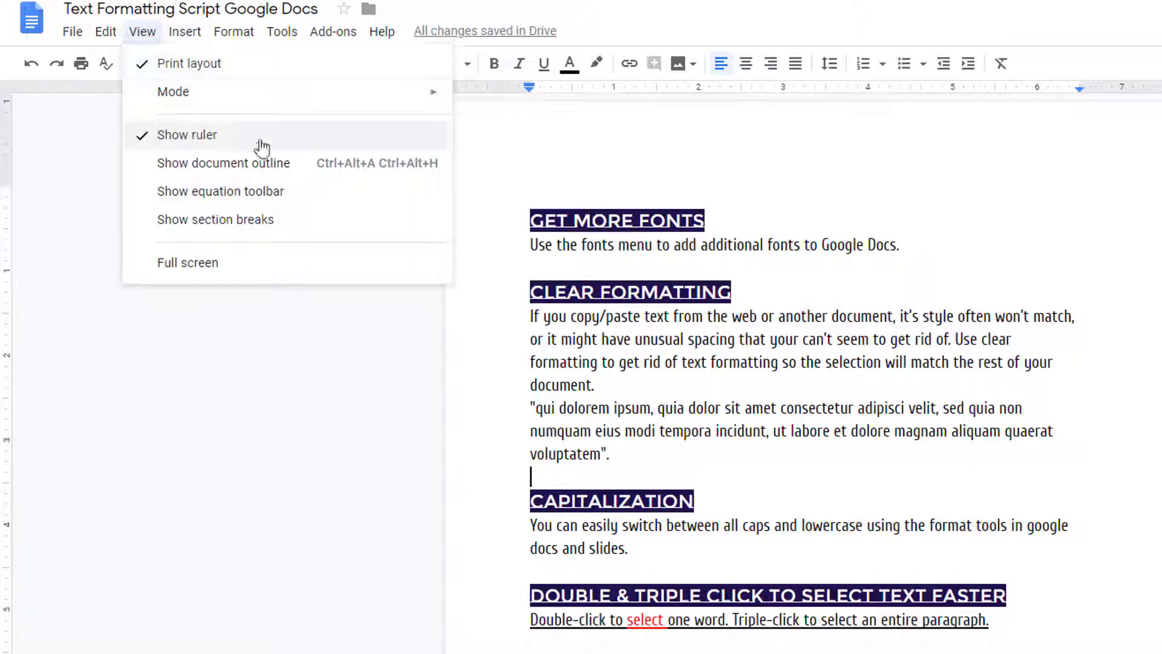
pyautogui.click(295, 175)
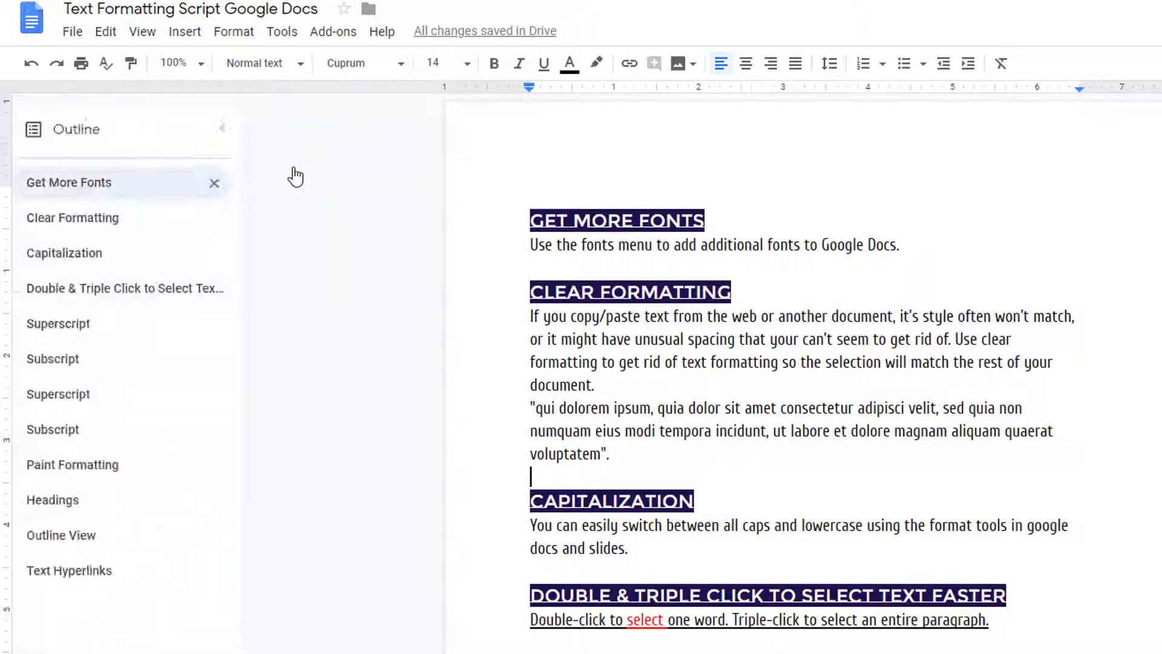
pyautogui.click(225, 133)
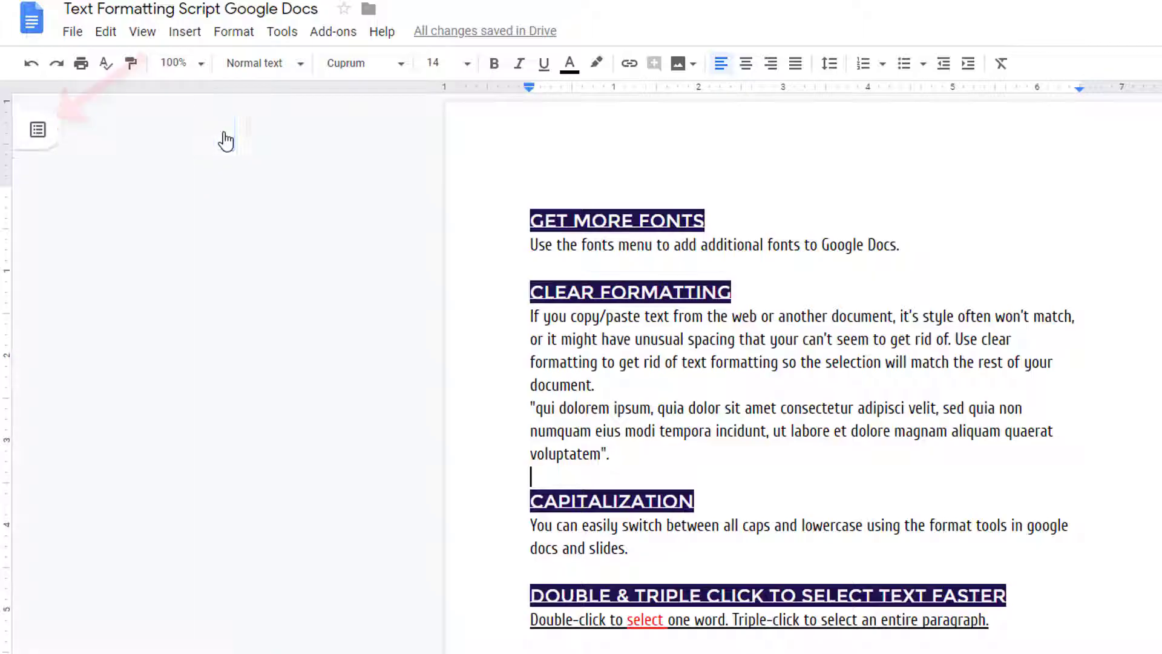
pyautogui.click(38, 141)
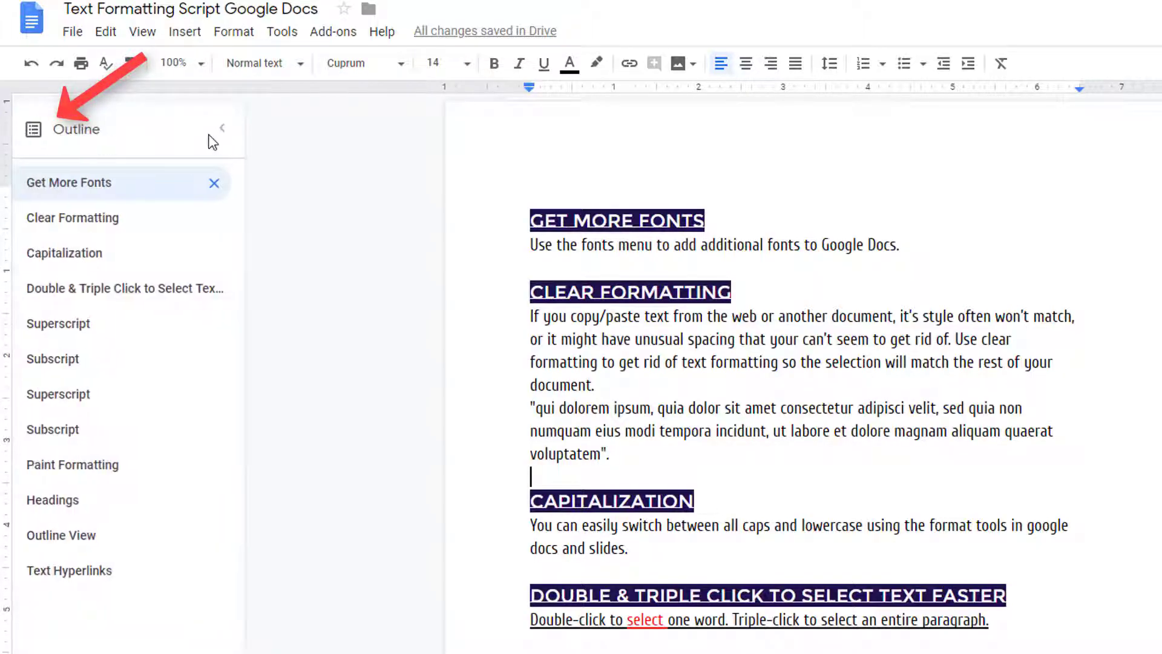
# Jump through Superscript, Text Hyperlinks and Outline View headings, ending at Paint Formatting.
pyautogui.click(68, 431)
pyautogui.click(62, 327)
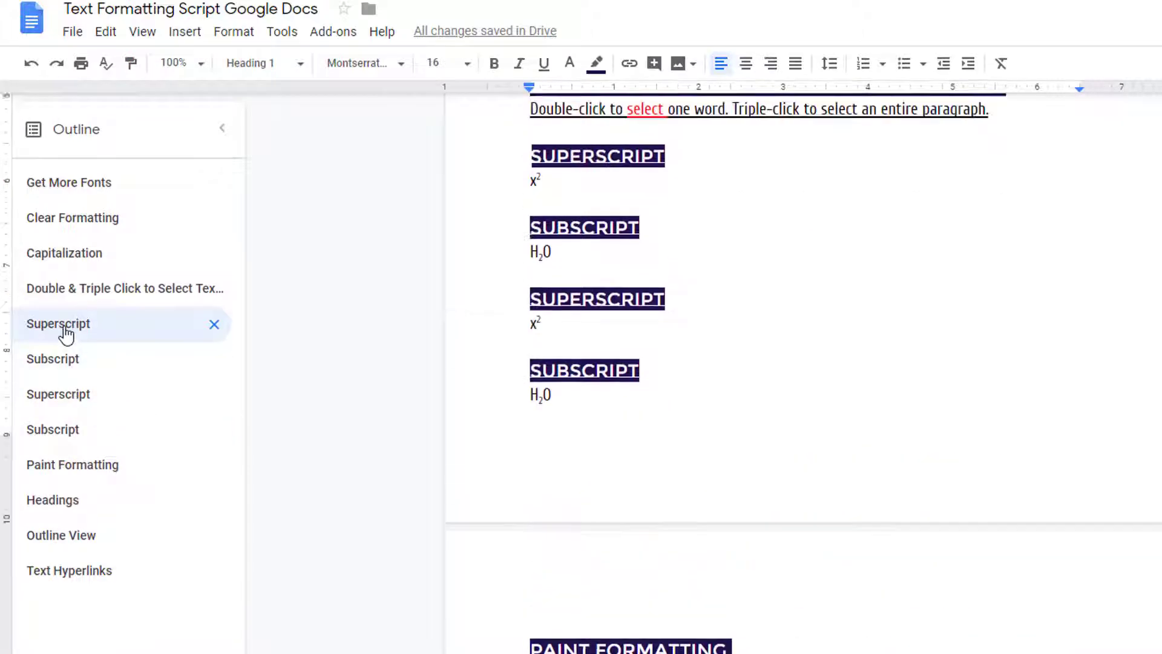
pyautogui.click(65, 572)
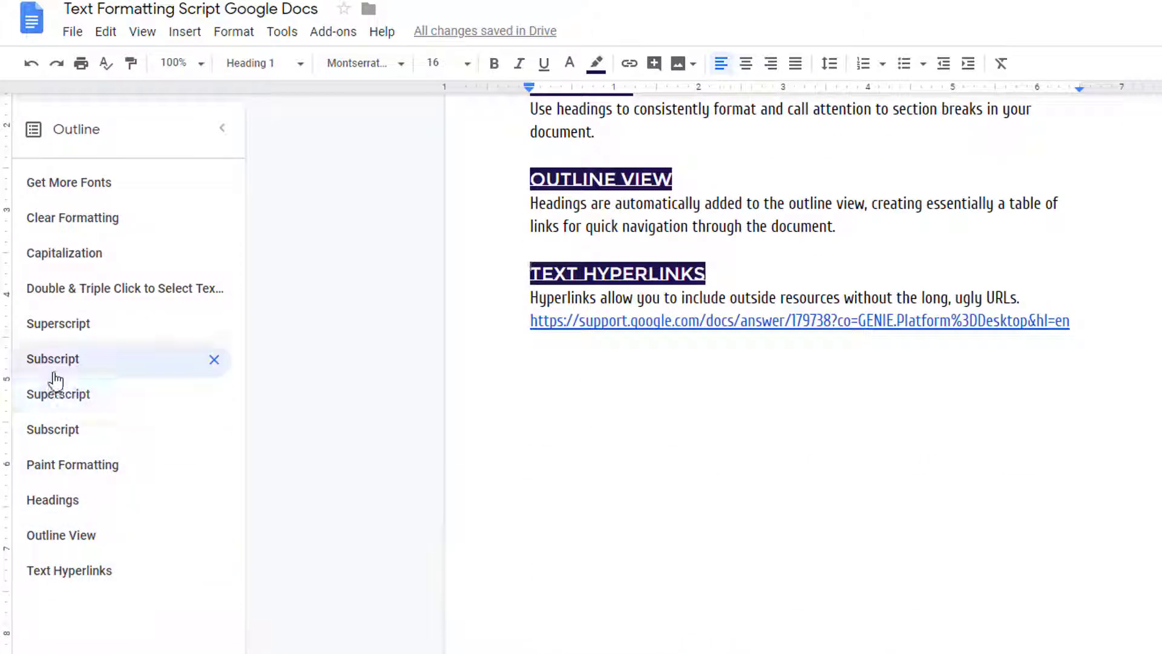
pyautogui.click(60, 533)
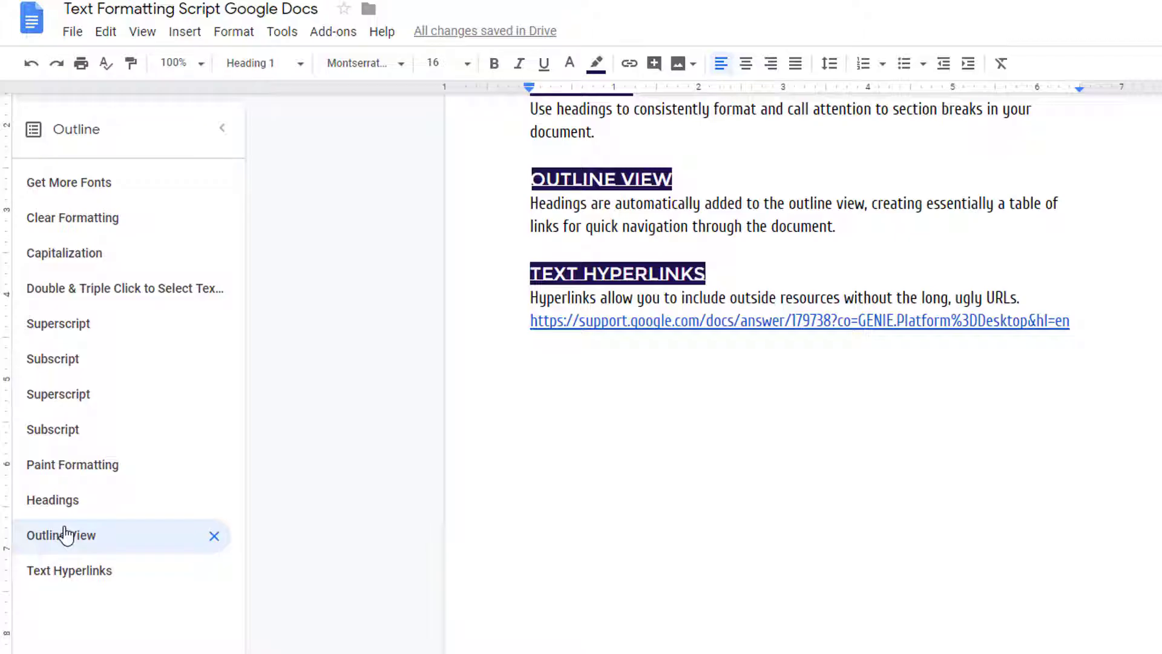
pyautogui.click(66, 477)
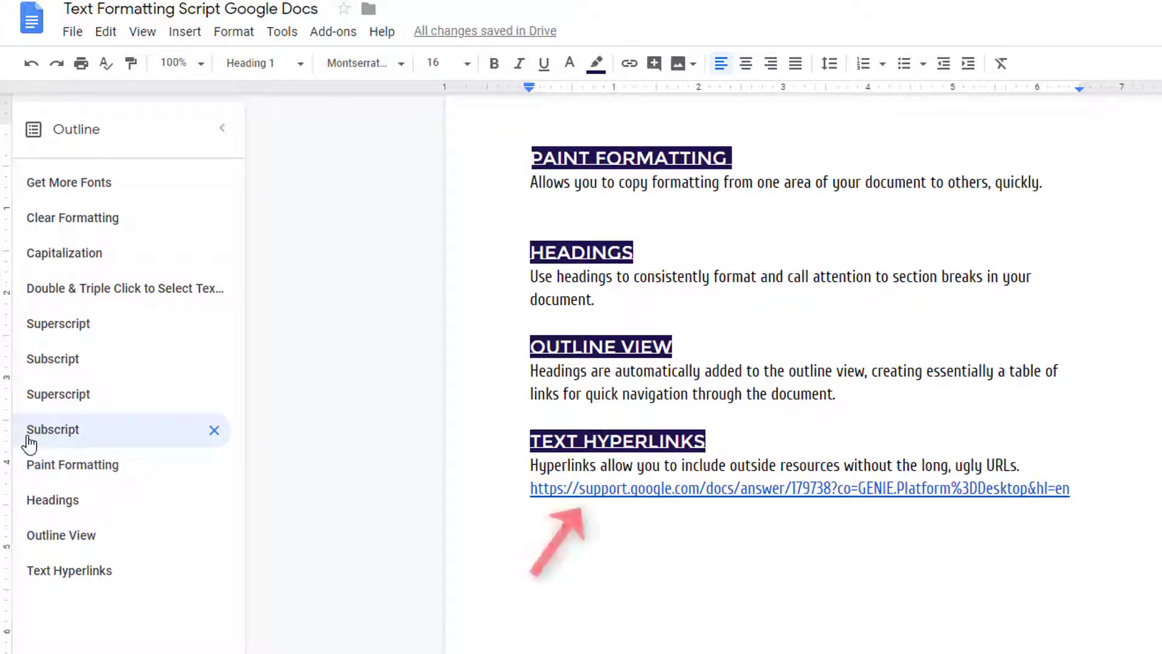
# Open the linked 'Keyboard shortcuts for Google Docs' help page, copy its address, and switch back to the script.
pyautogui.click(1008, 488)
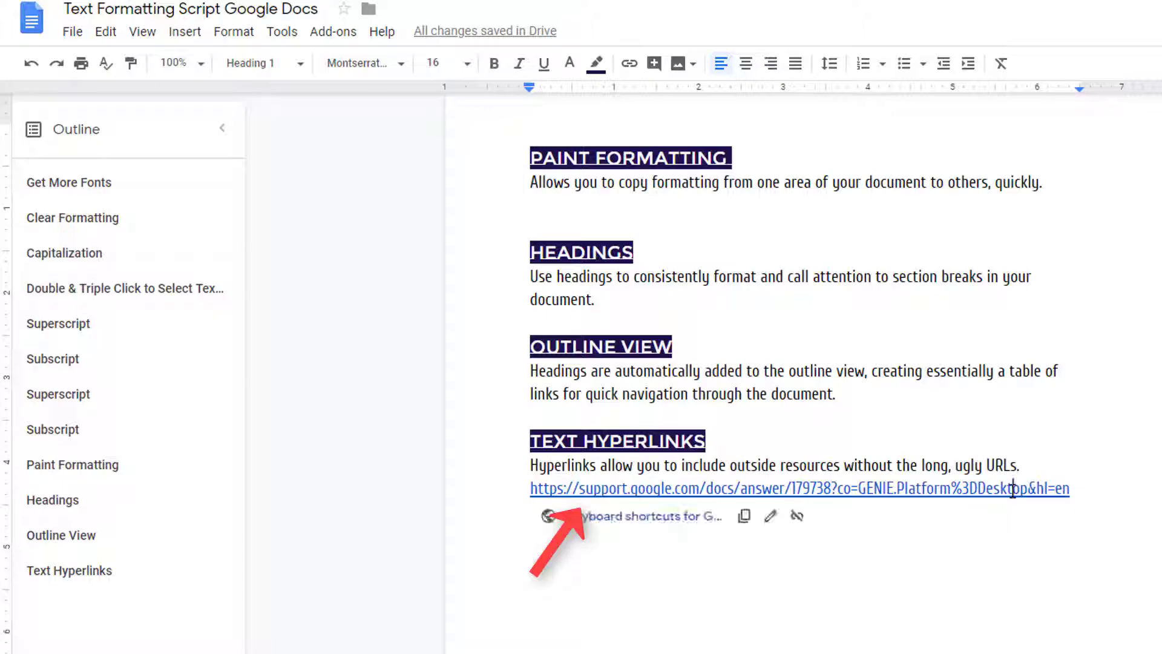
pyautogui.click(660, 516)
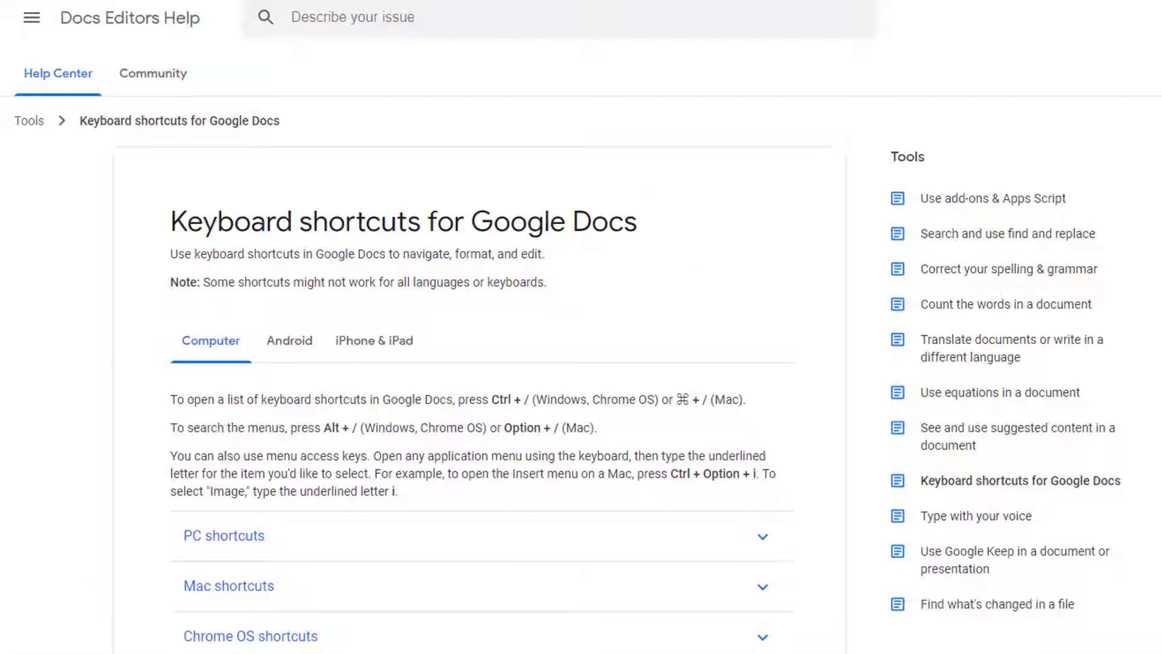
pyautogui.click(497, 69)
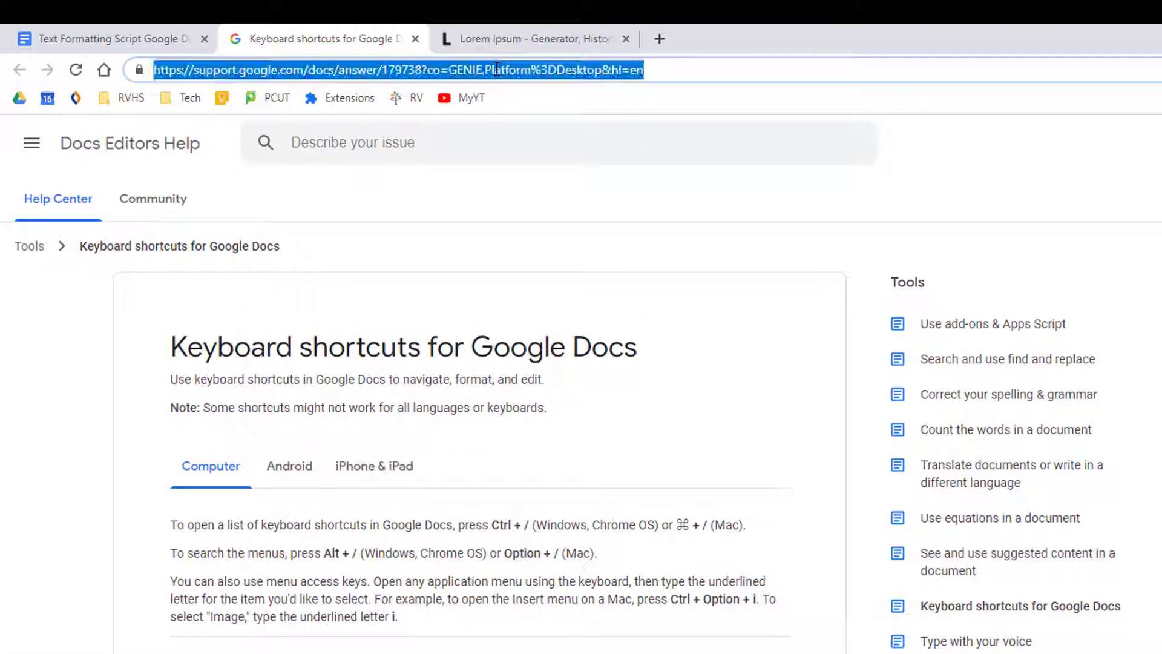
pyautogui.rightClick(496, 70)
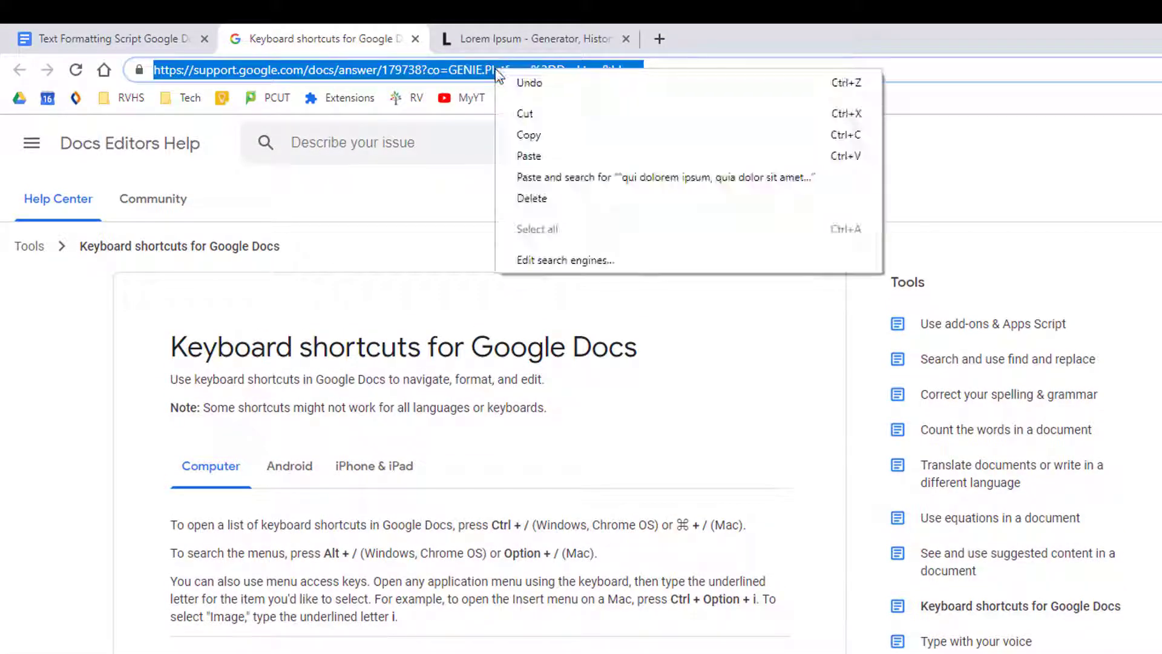
pyautogui.click(553, 138)
pyautogui.click(109, 38)
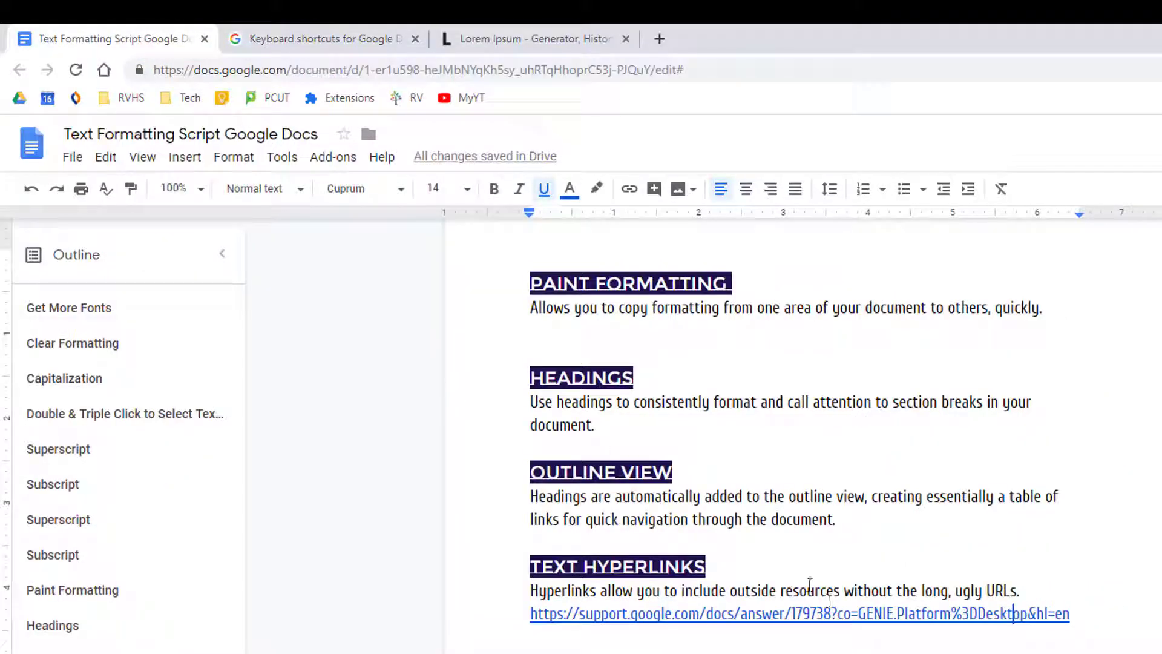
# Delete the line containing the raw help-page URL.
pyautogui.press('Home')
pyautogui.hotkey('shift', 'End')
pyautogui.press('BackSpace')
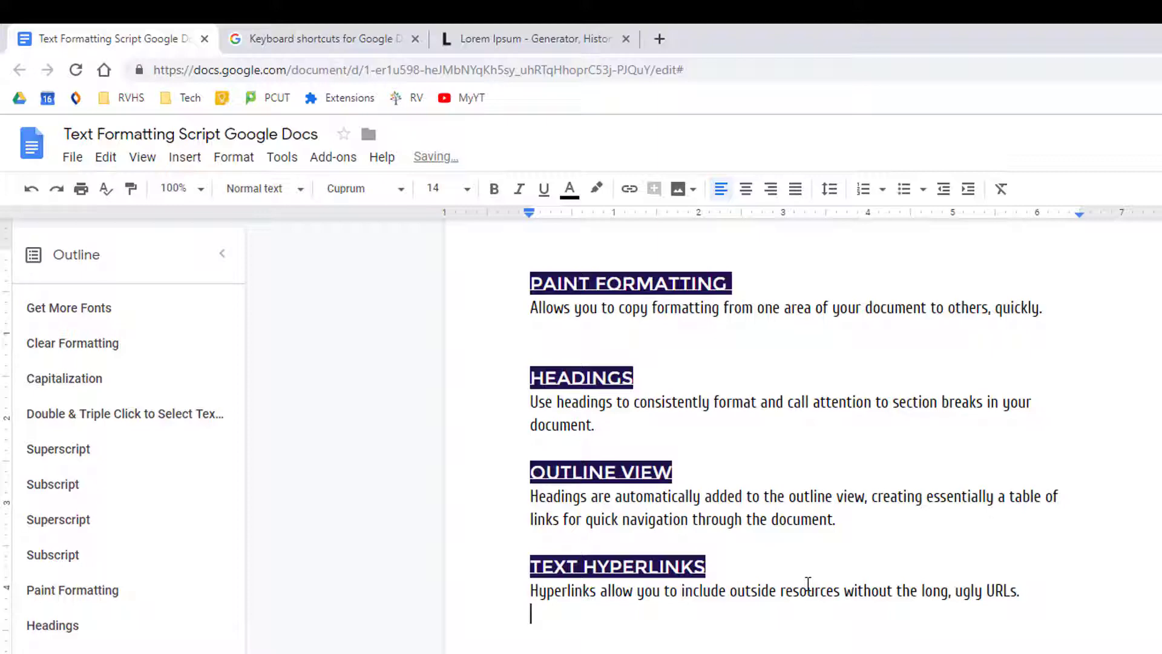
# Link the word 'resources' to the copied keyboard-shortcuts help page address.
pyautogui.doubleClick(807, 590)
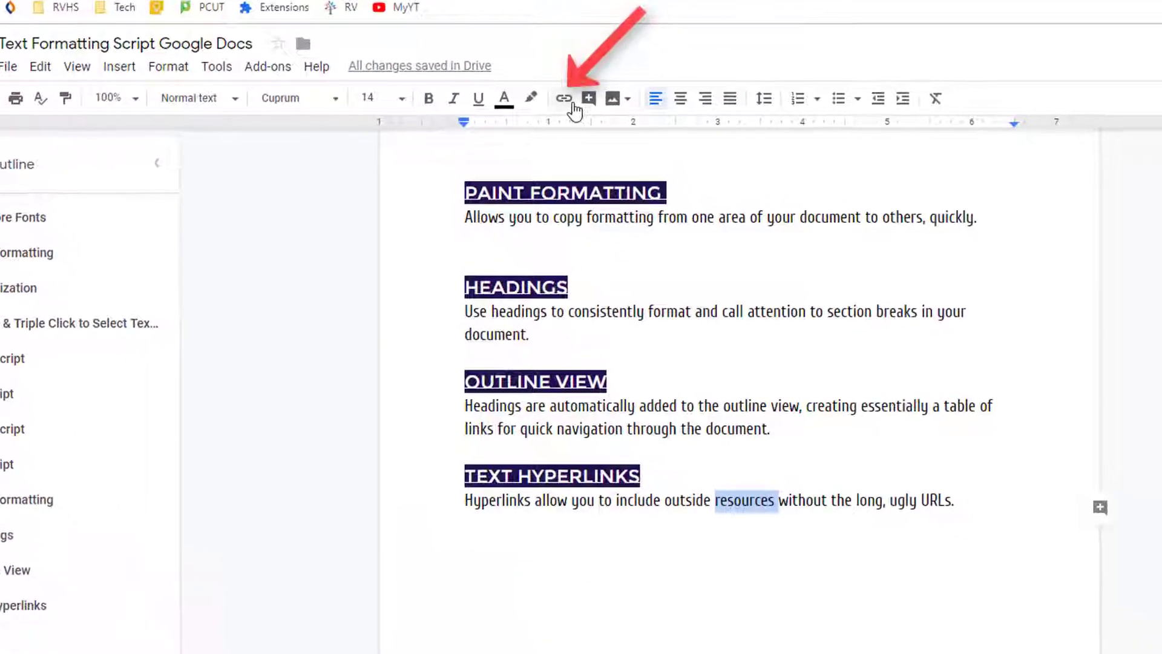
pyautogui.click(571, 104)
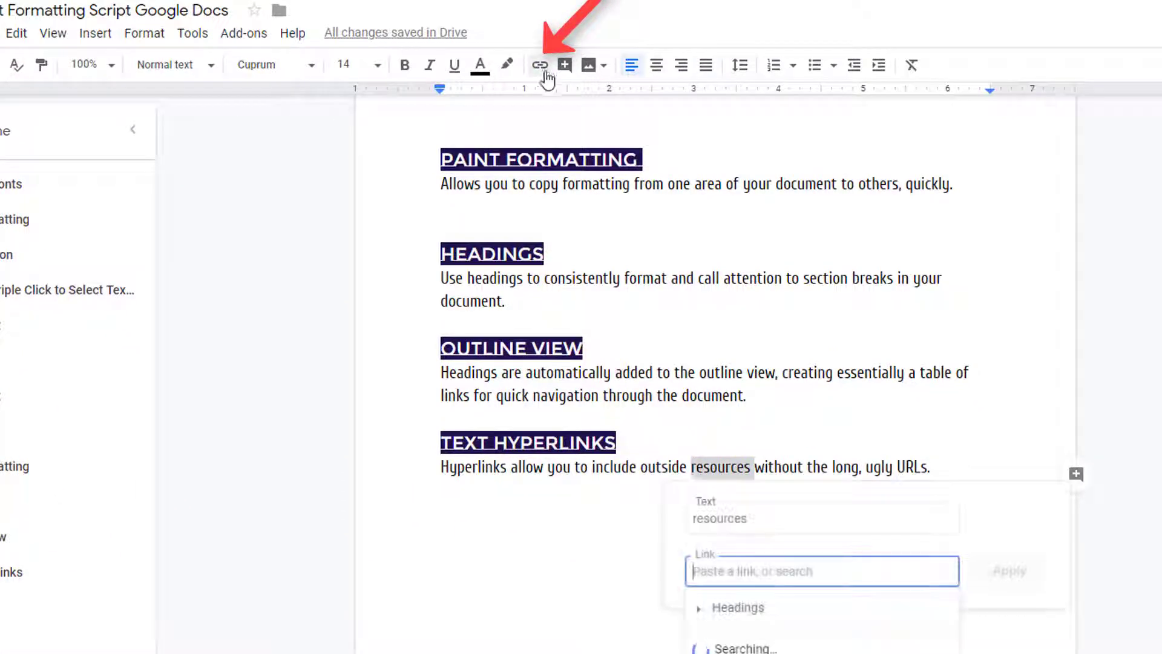
pyautogui.rightClick(748, 576)
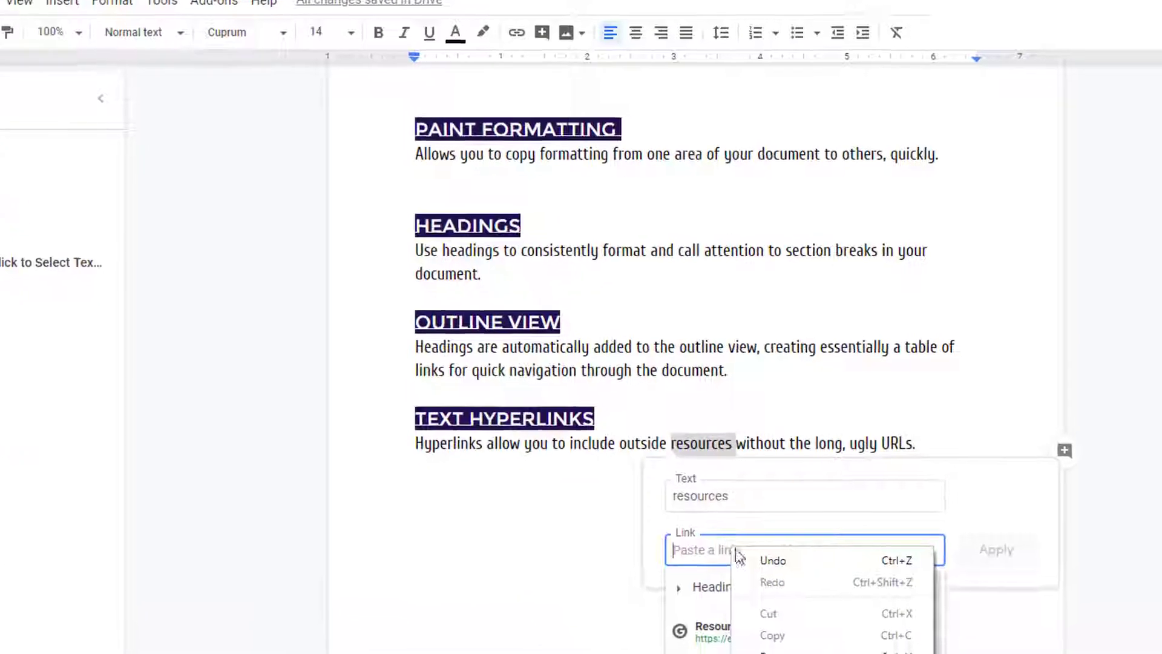
pyautogui.click(808, 650)
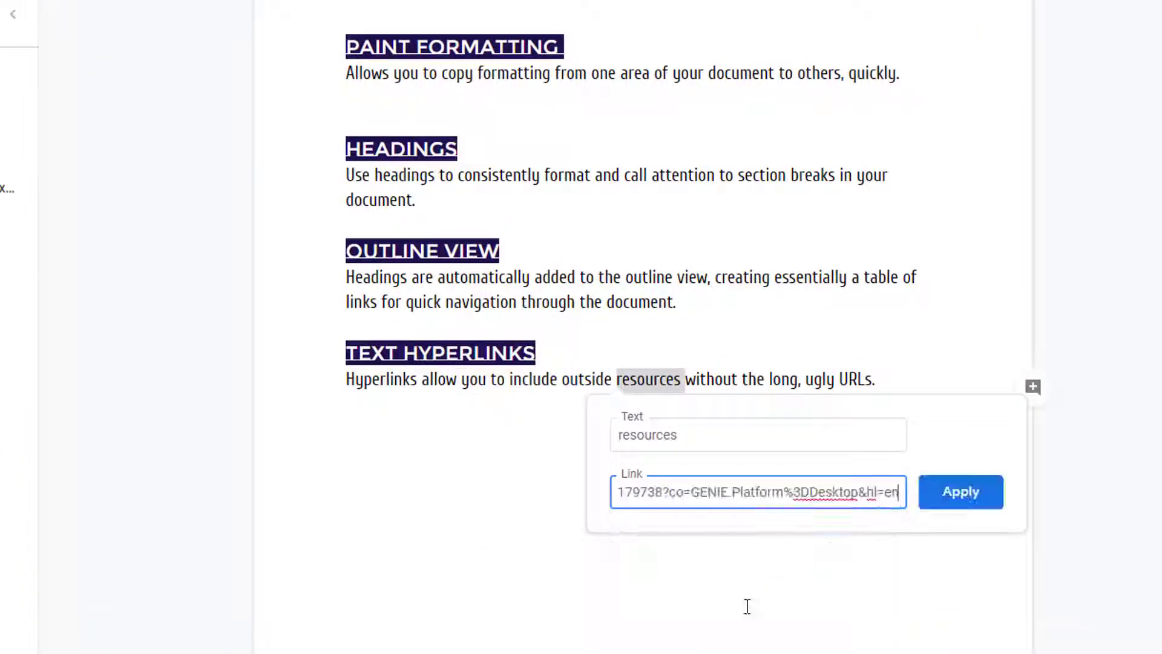
pyautogui.click(972, 493)
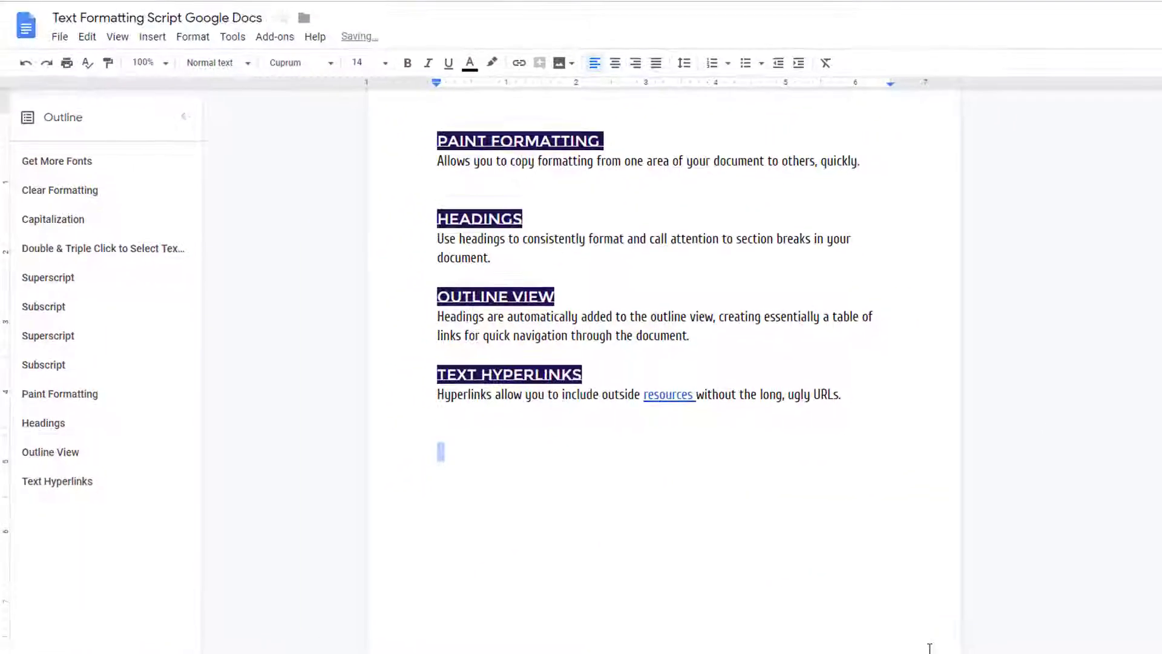